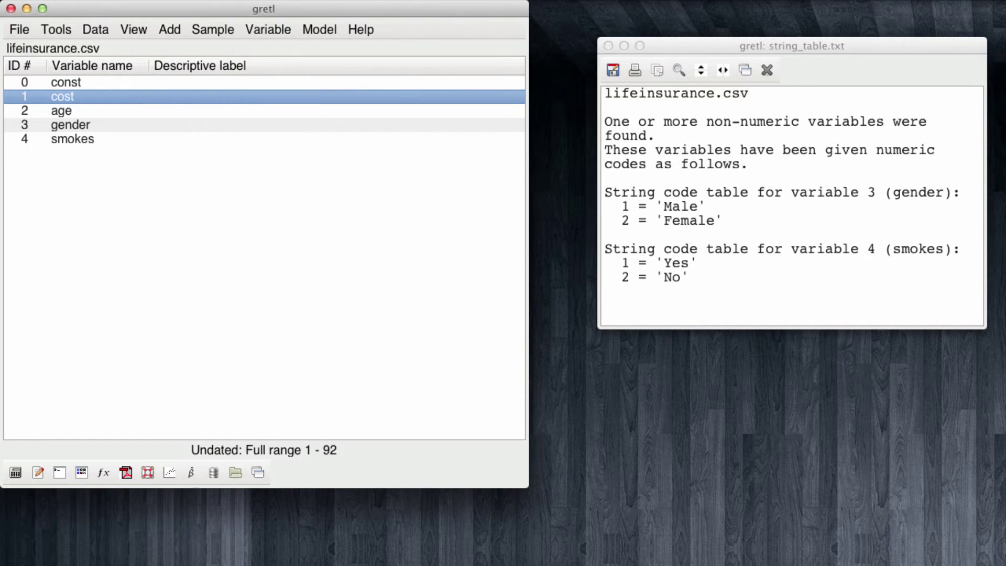
Add 2 new observations so the dataset range runs 1–94
click(99, 30)
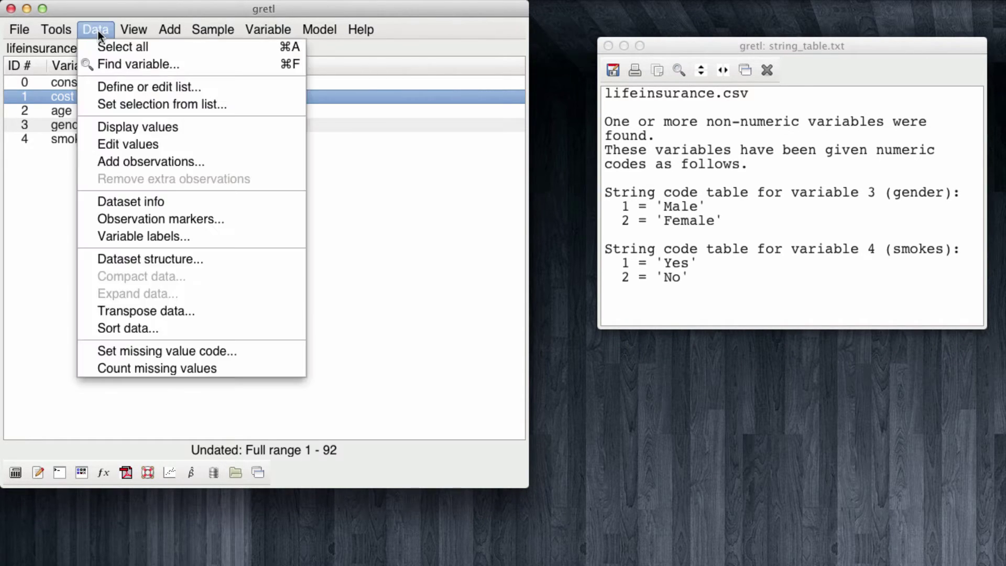
click(108, 166)
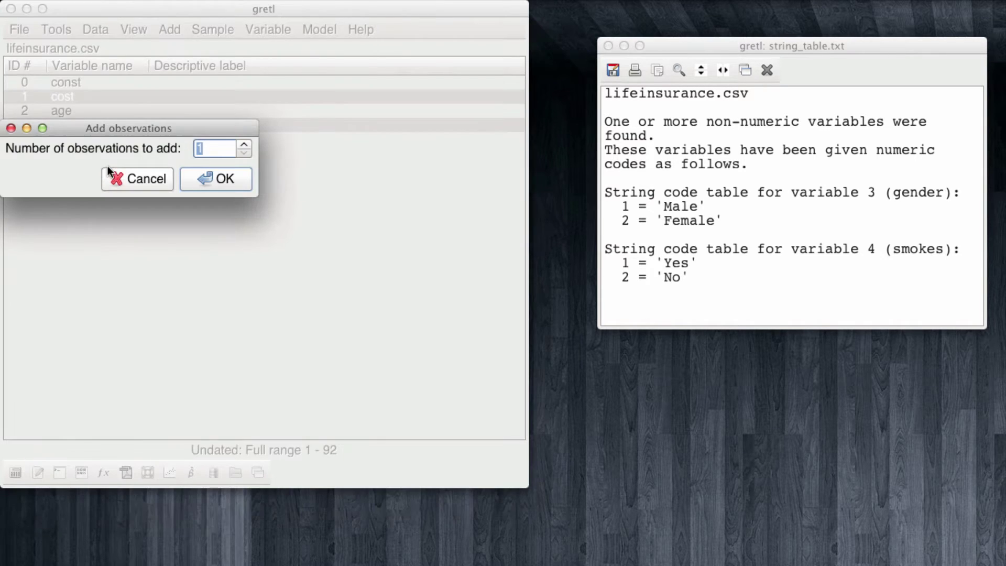
click(246, 145)
click(242, 183)
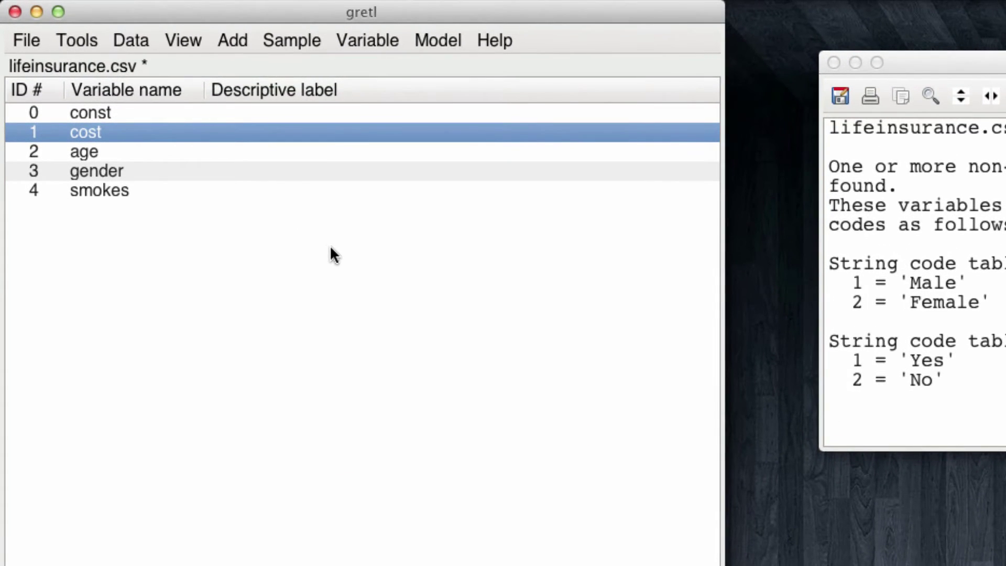
Open all variables for editing and enter observation 93: age 44, gender 1, smokes 2
shift+click(84, 191)
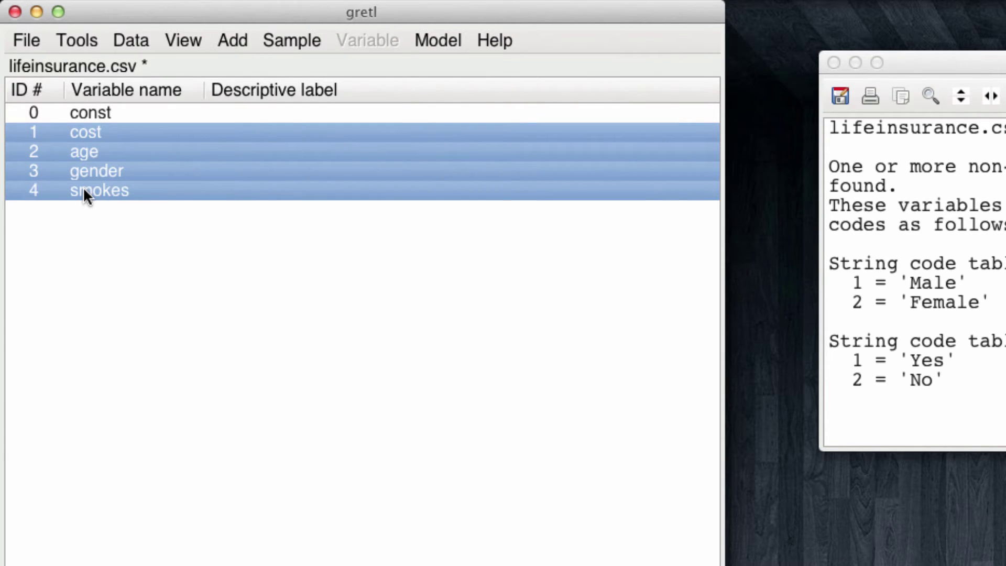
click(114, 40)
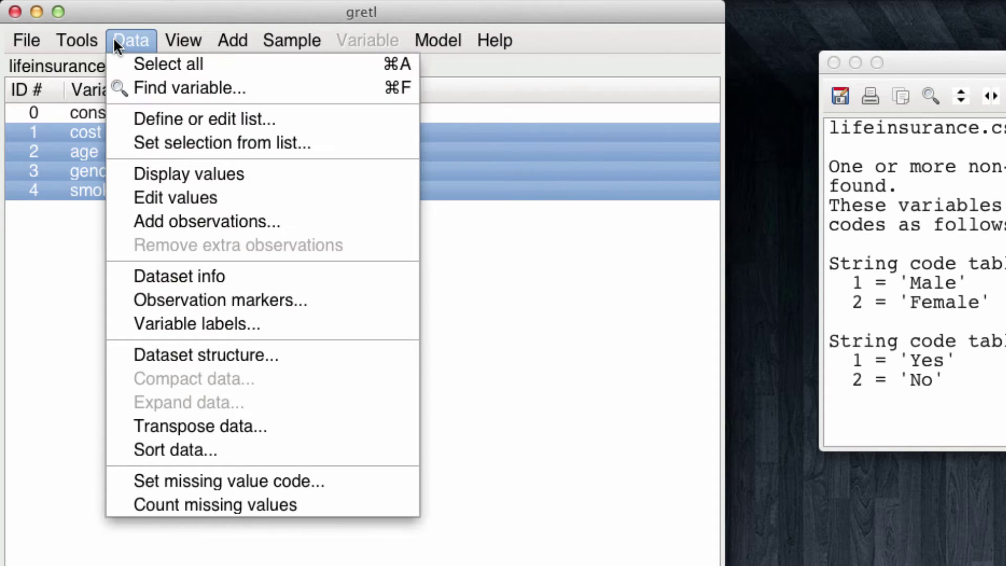
click(152, 197)
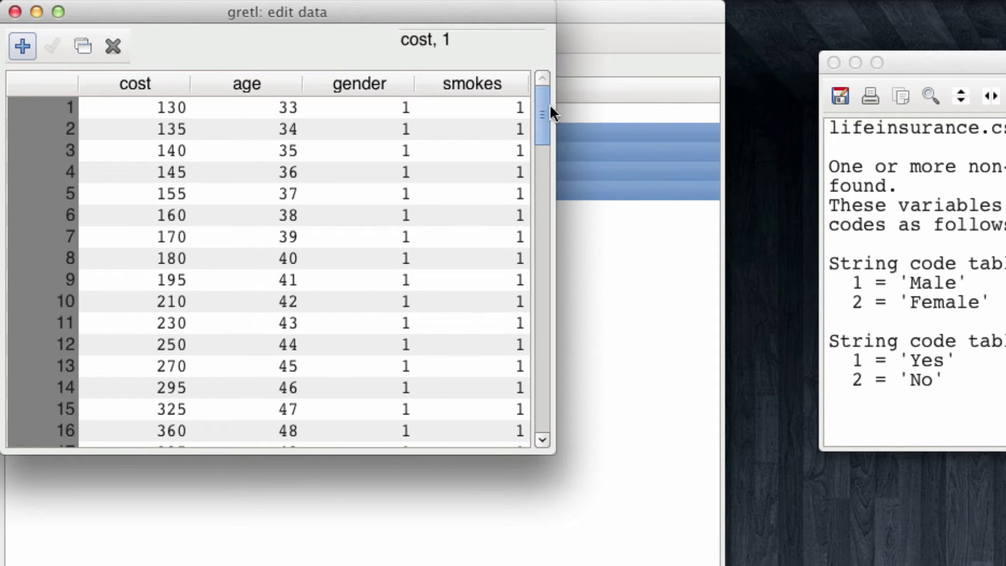
drag(549, 106, 530, 413)
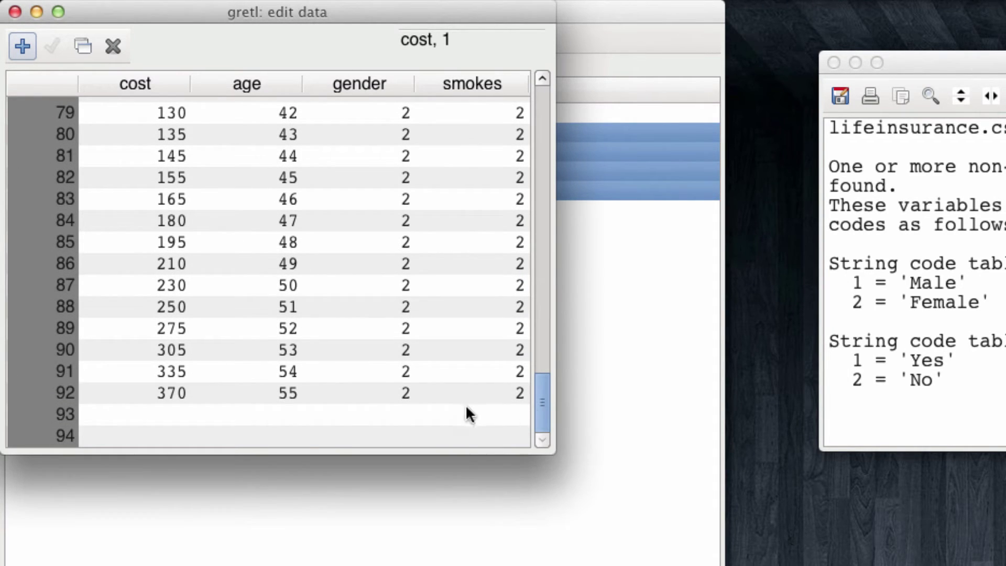
click(269, 413)
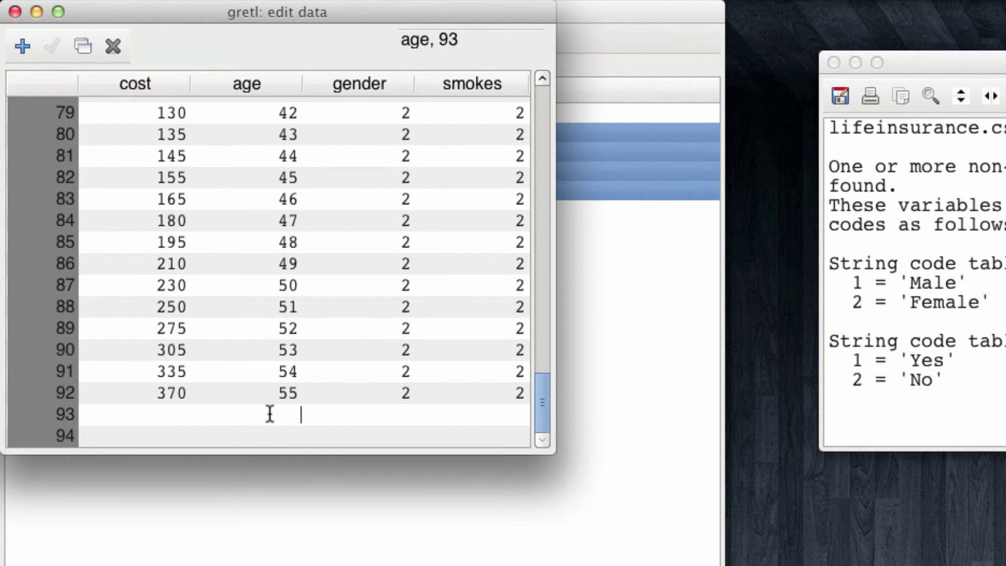
text(44)
click(374, 411)
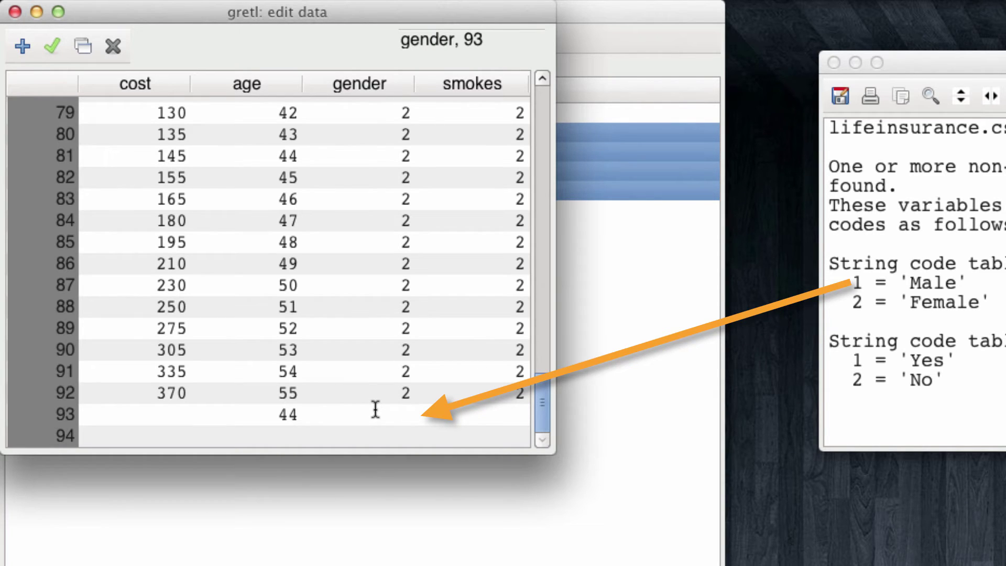
text(1)
click(498, 413)
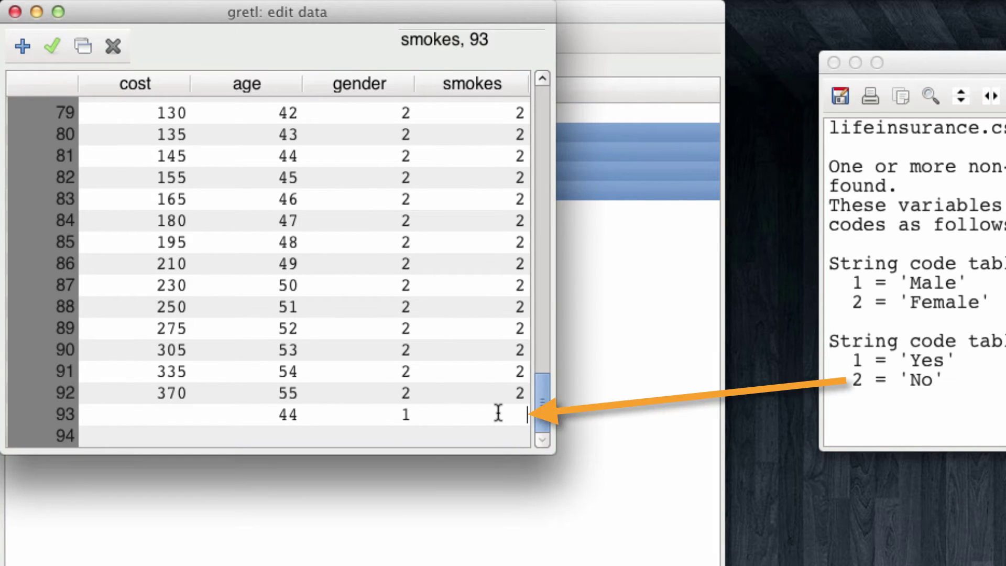
text(2)
Enter observation 94 as age 25, gender 2, smokes 1, then apply the edits
click(274, 432)
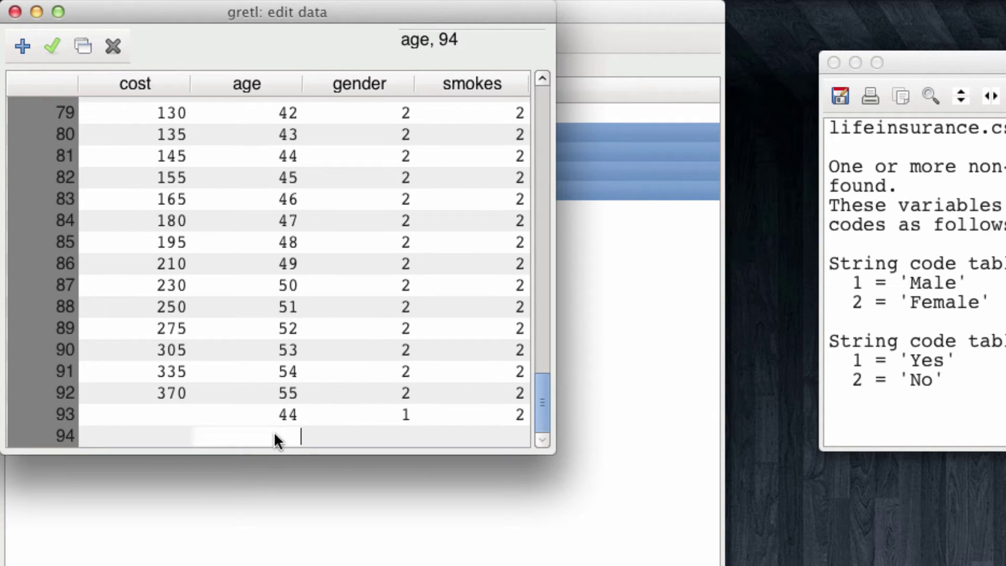
text(25)
click(387, 435)
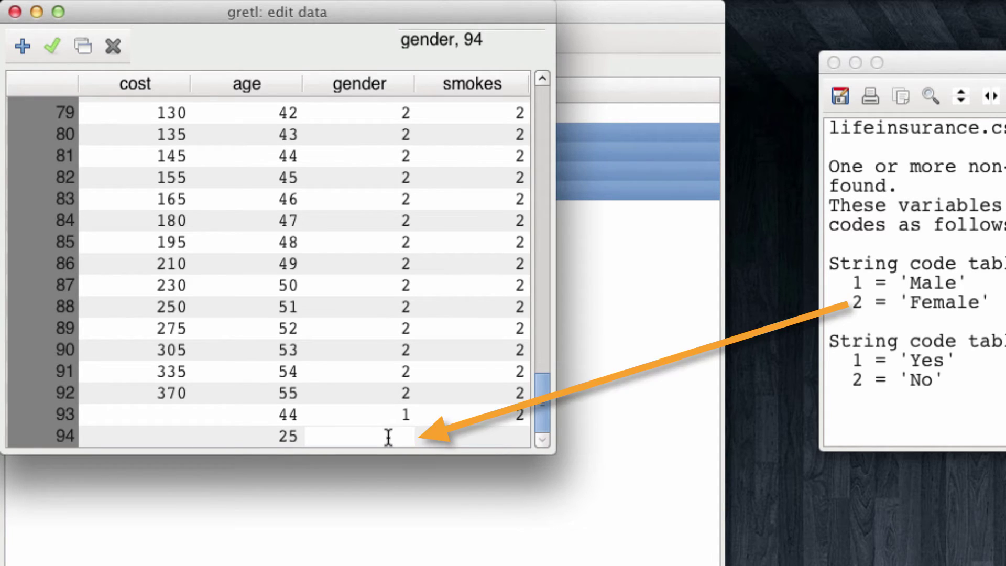
text(2)
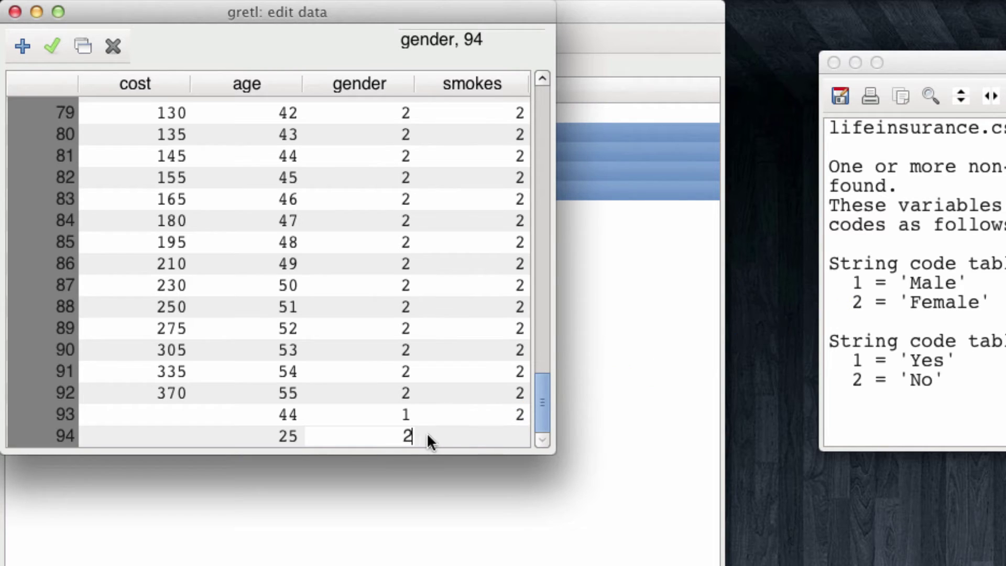
click(478, 436)
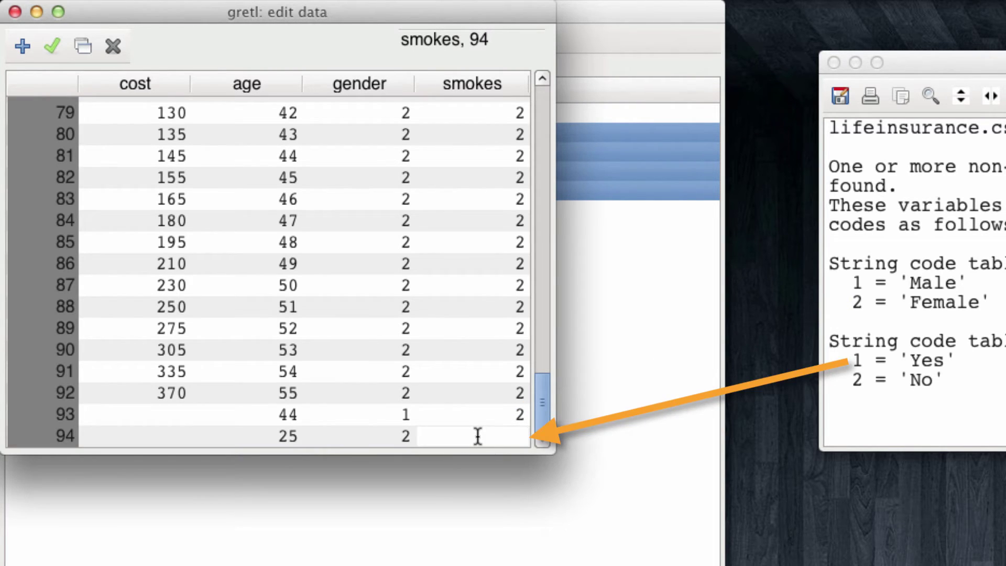
text(1)
key(Return)
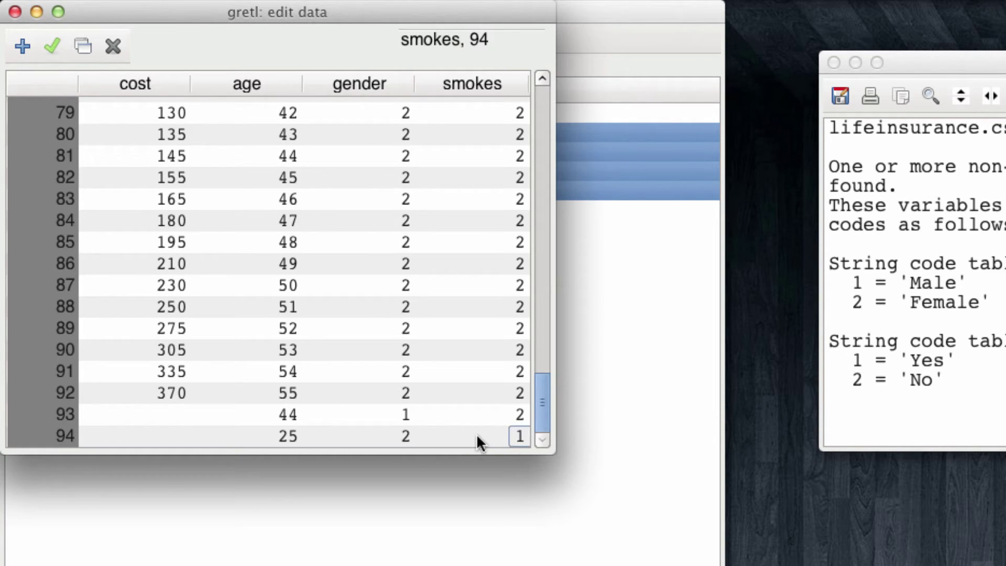
click(52, 47)
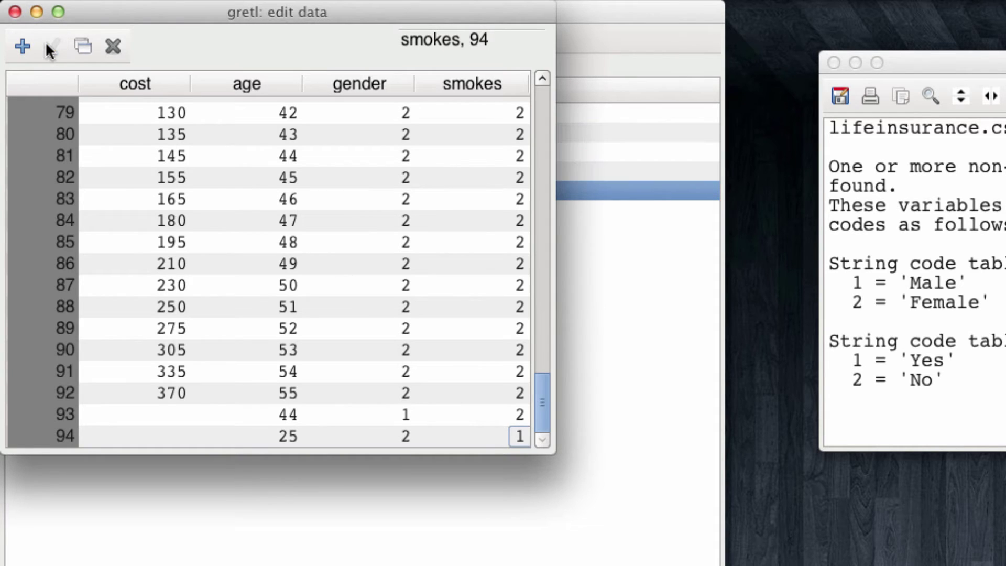
click(15, 11)
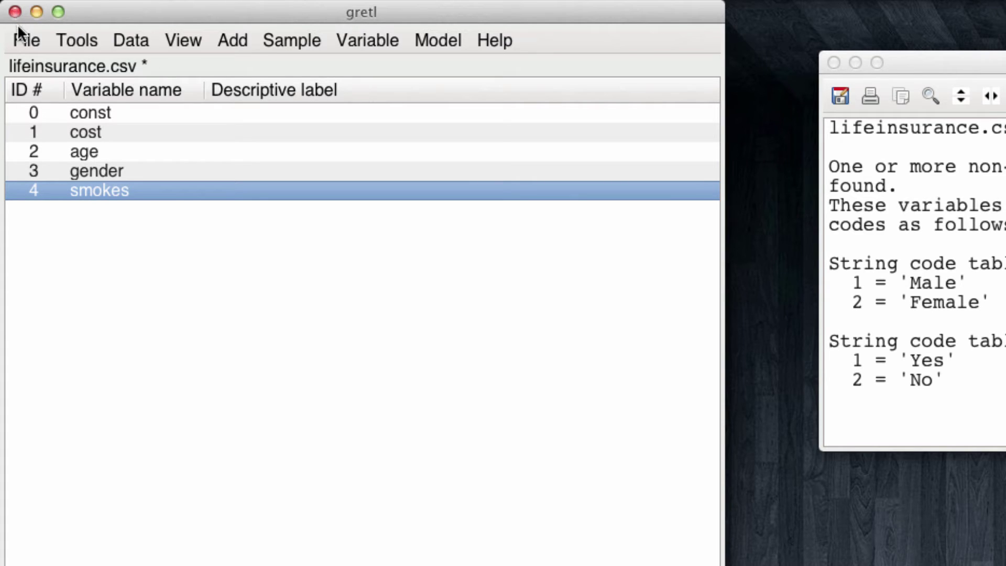
Add sq_age as the square of age
click(98, 153)
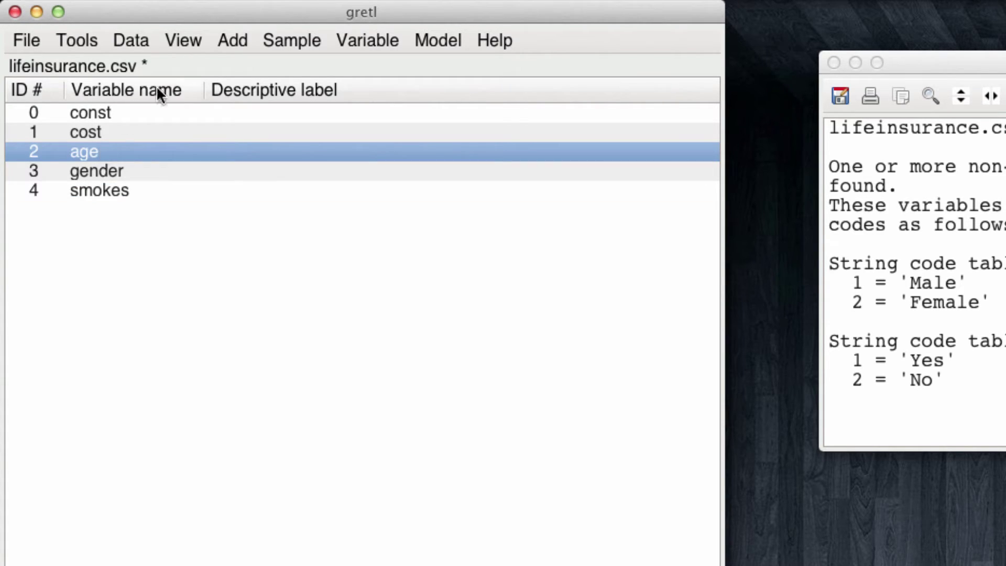
click(231, 40)
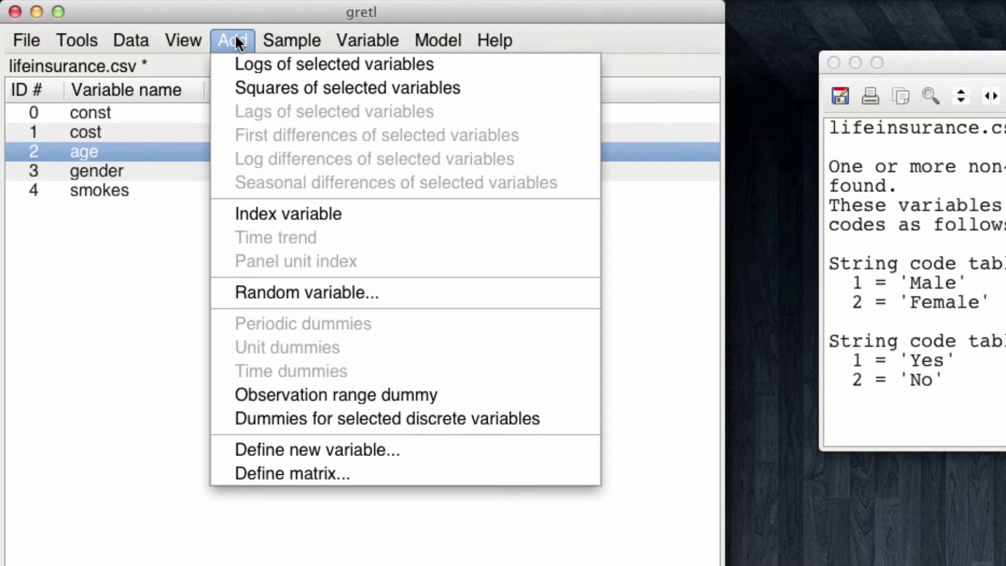
click(261, 85)
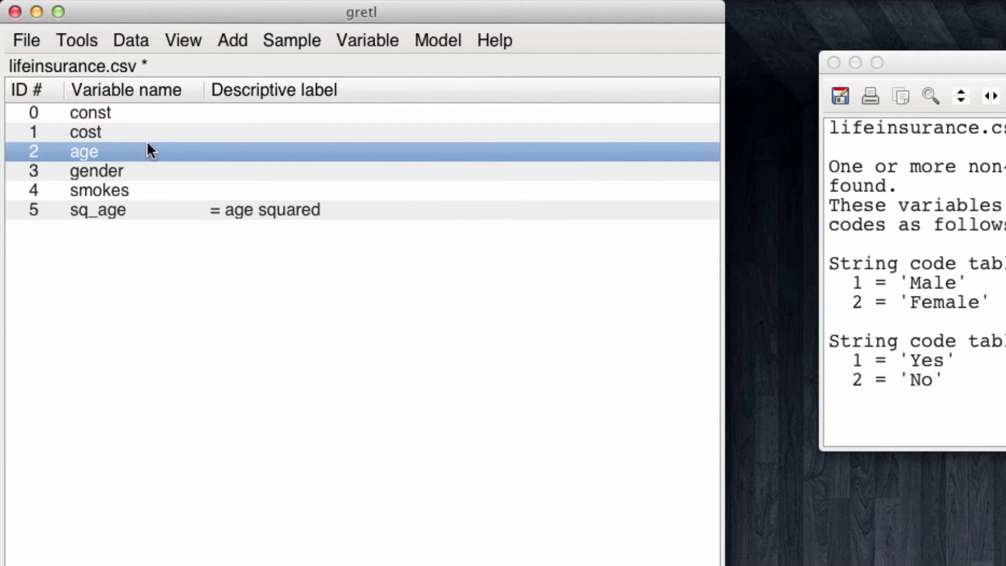
Create a gender dummy skipping the highest value, producing Dgender_1
click(114, 175)
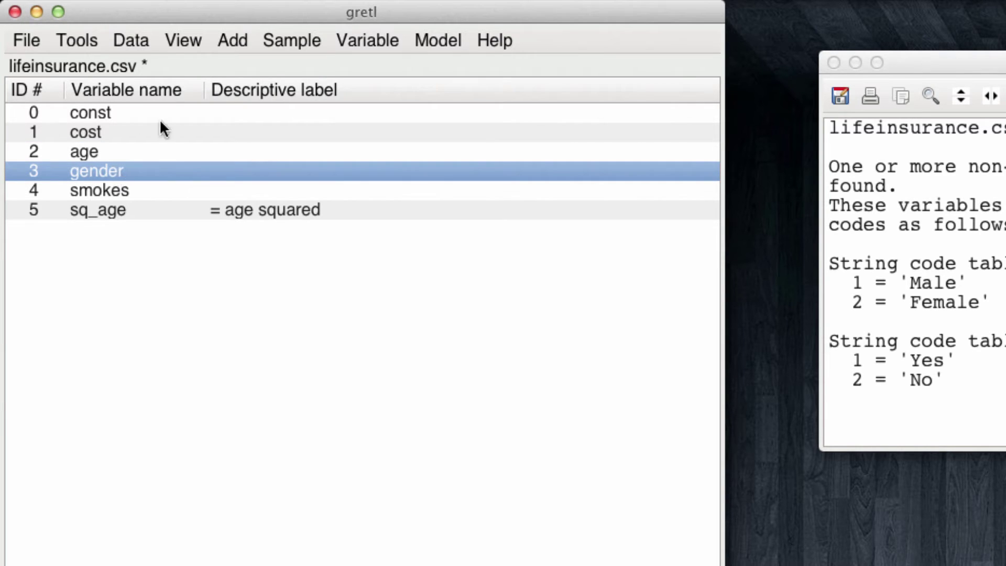
click(236, 40)
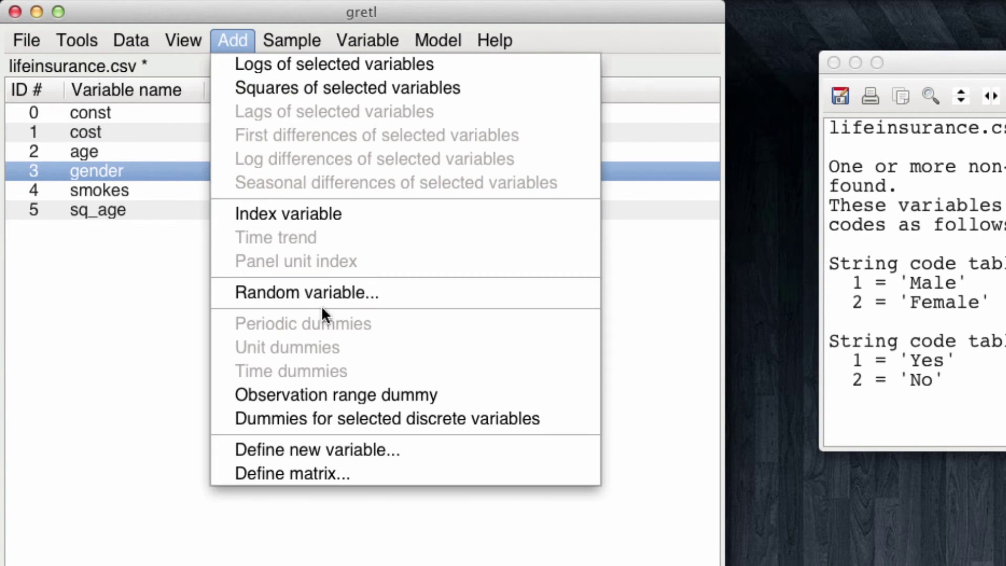
click(341, 422)
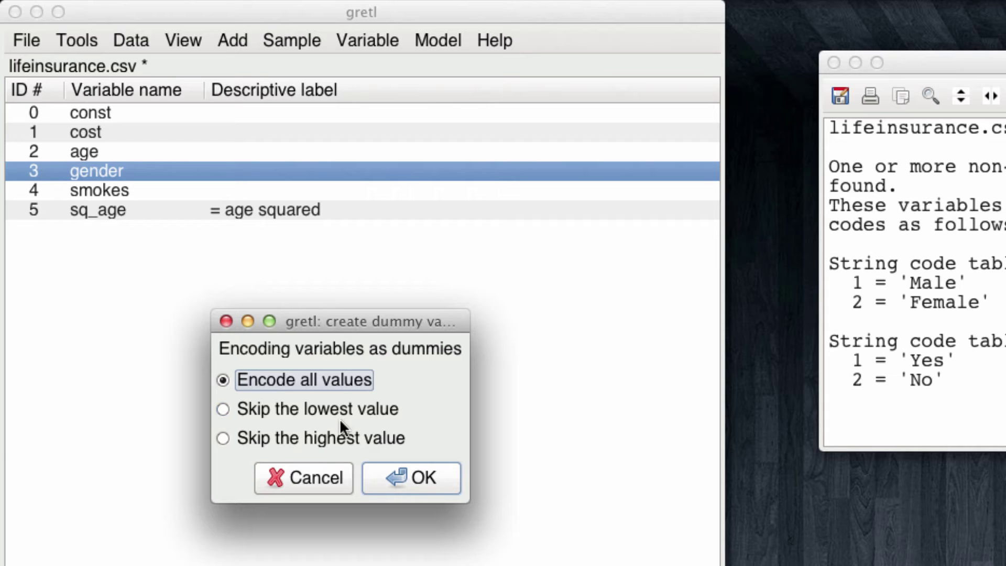
click(340, 430)
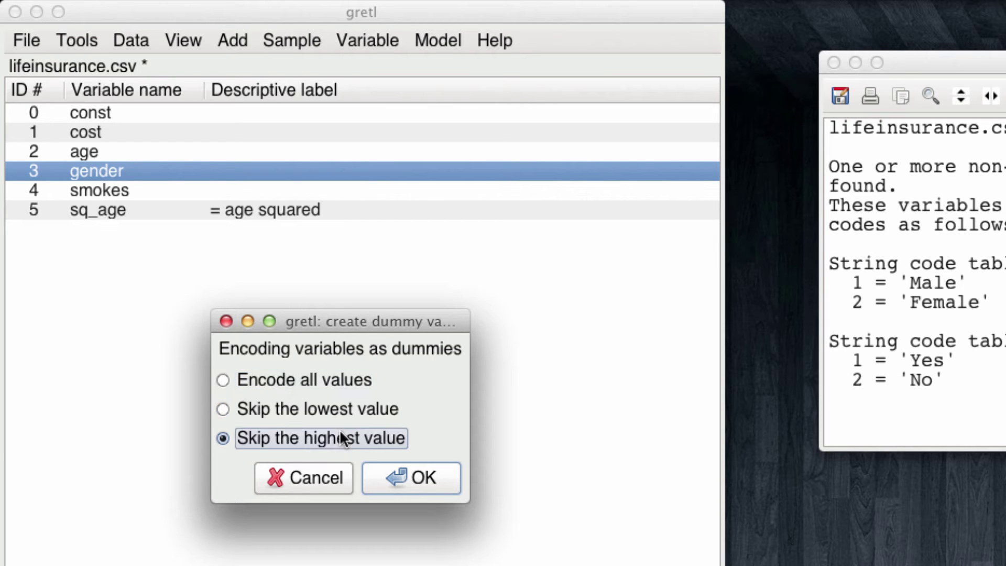
click(411, 478)
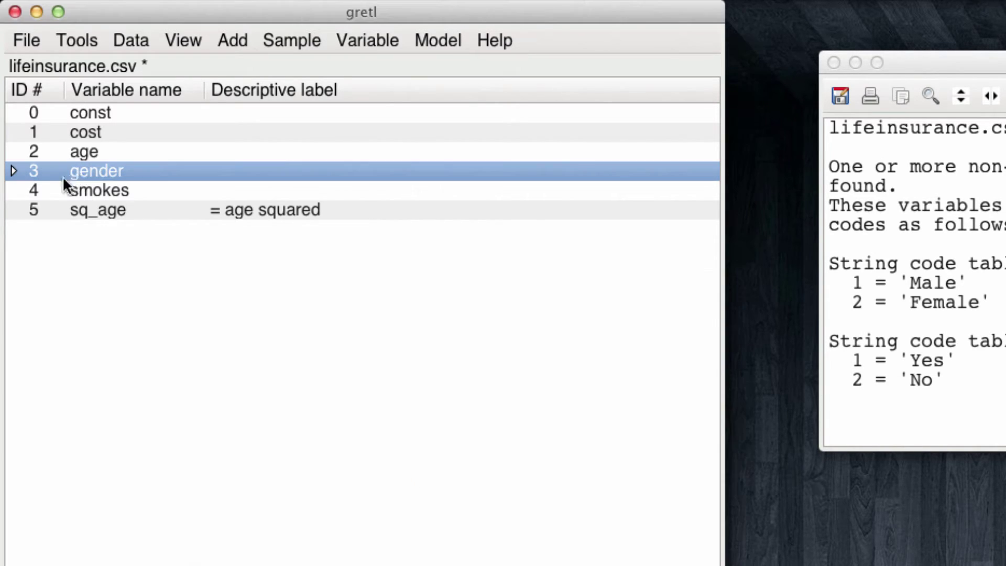
click(18, 172)
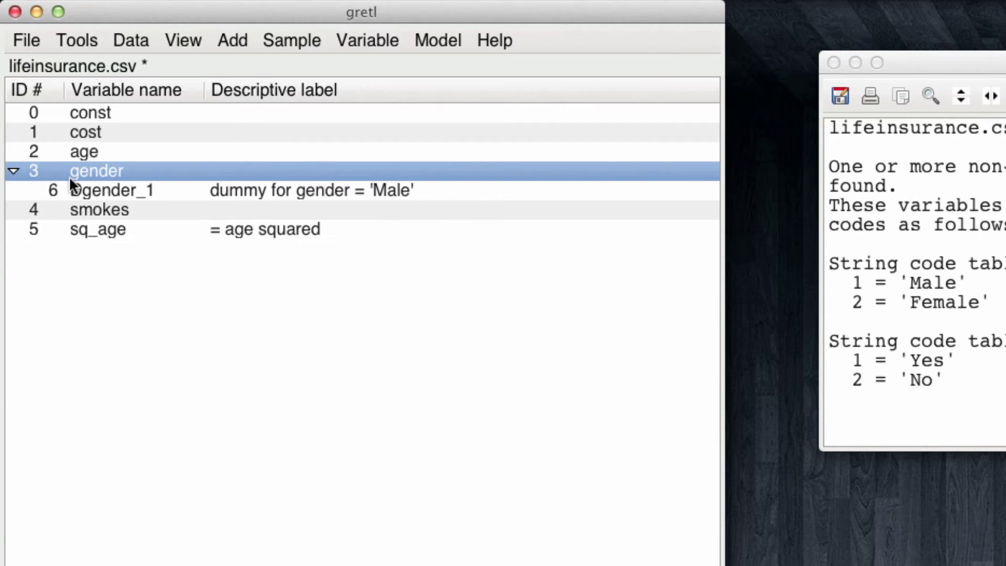
Rename the Dgender_1 dummy to male
click(102, 190)
right_click(102, 190)
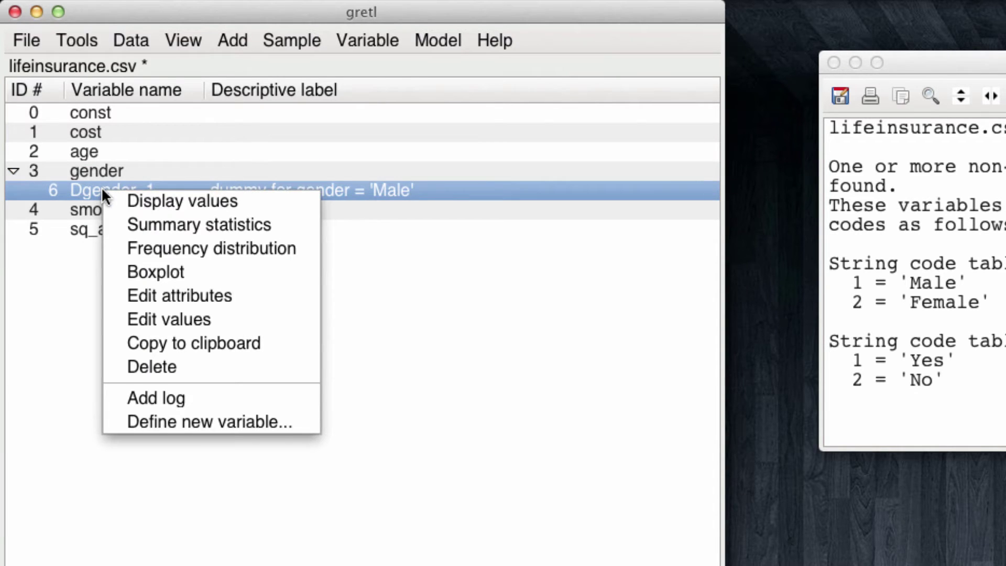
click(154, 292)
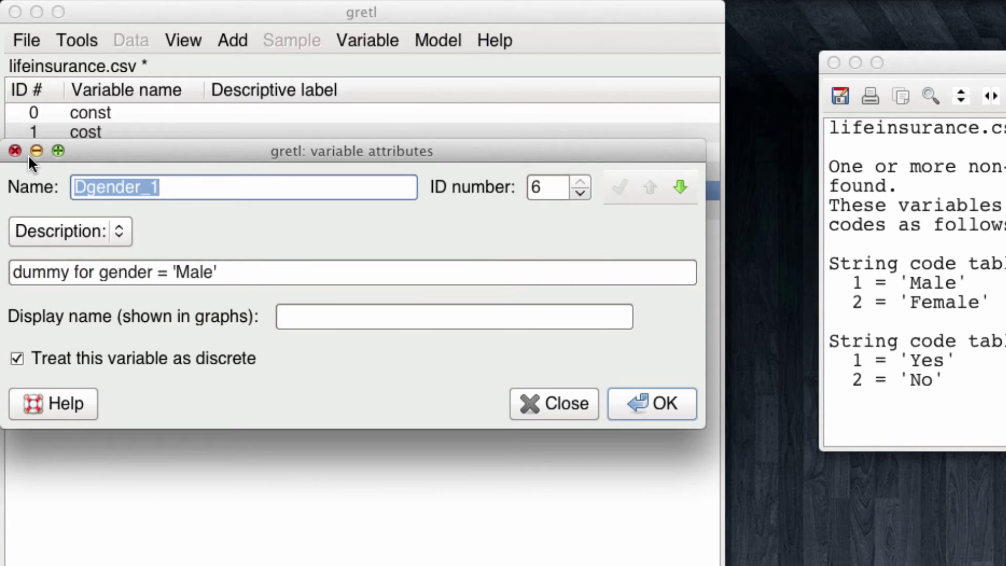
text(male)
key(Return)
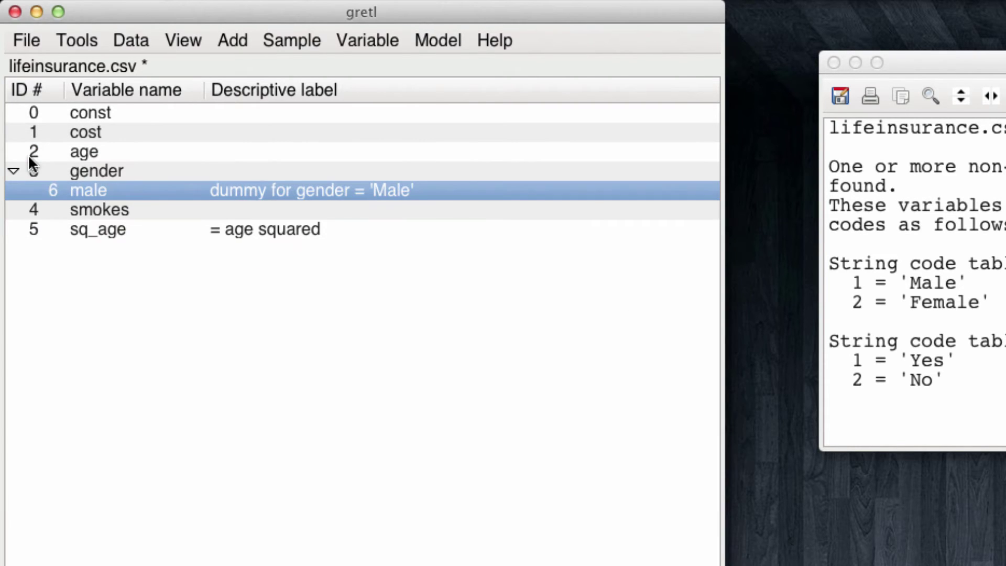
Create a smokes dummy skipping the highest value, producing Dsmokes_1
click(90, 211)
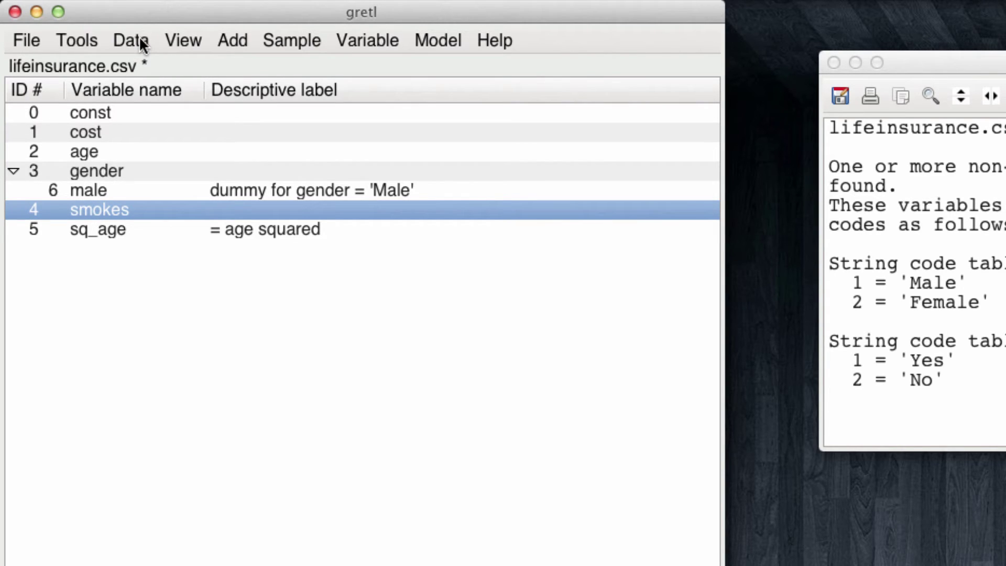
click(234, 40)
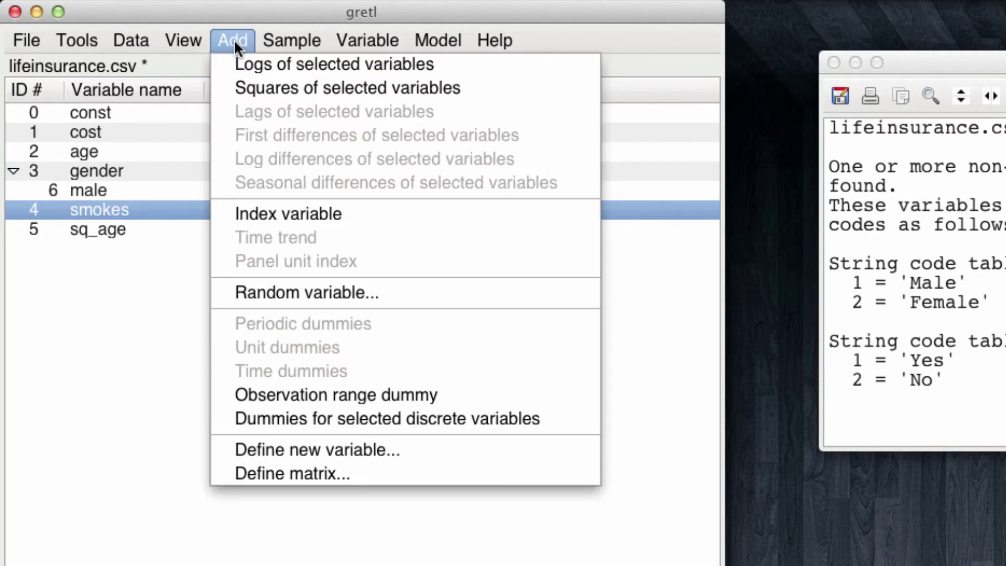
click(322, 417)
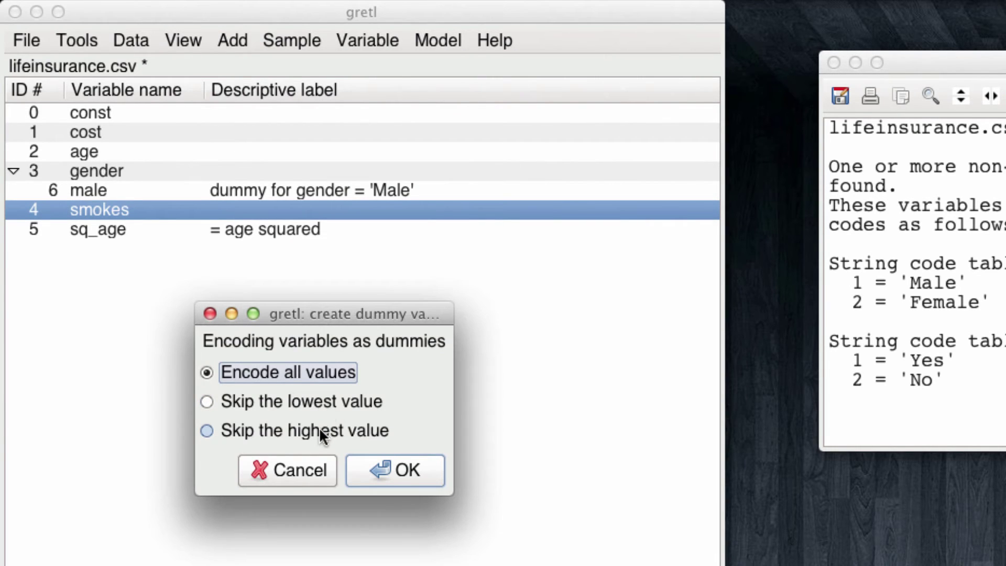
click(320, 430)
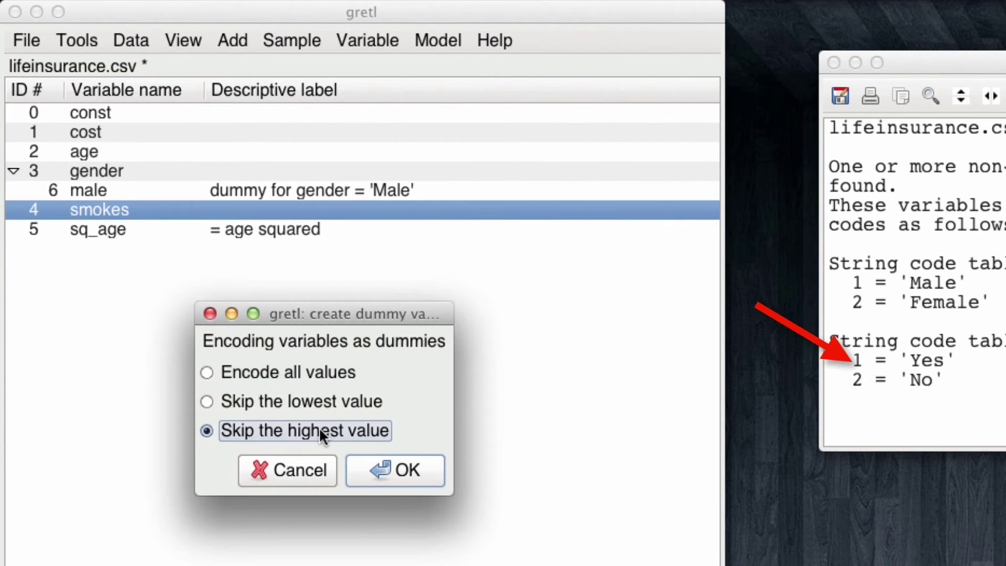
click(396, 471)
click(14, 190)
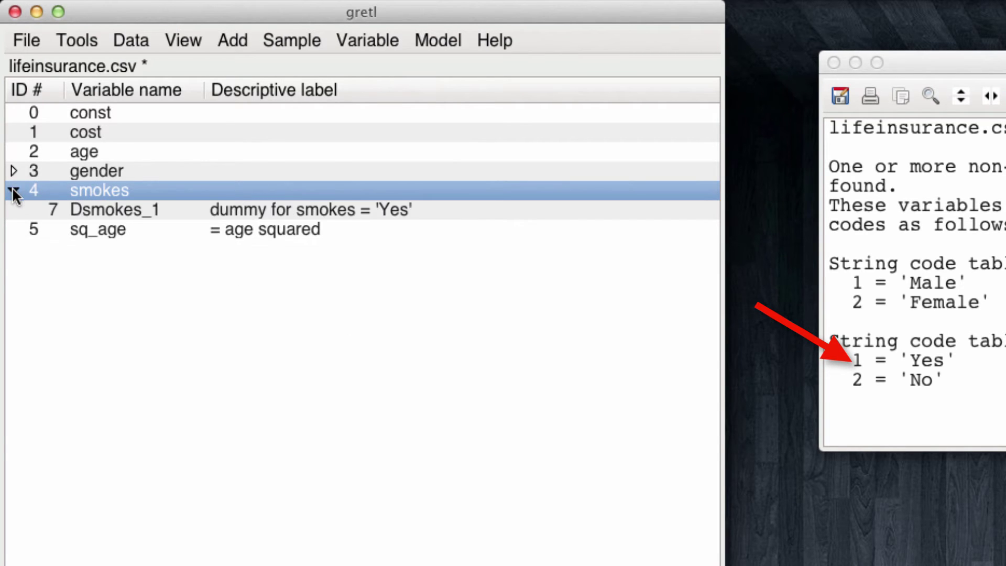
Rename the Dsmokes_1 dummy to ysmoke
click(92, 210)
right_click(91, 209)
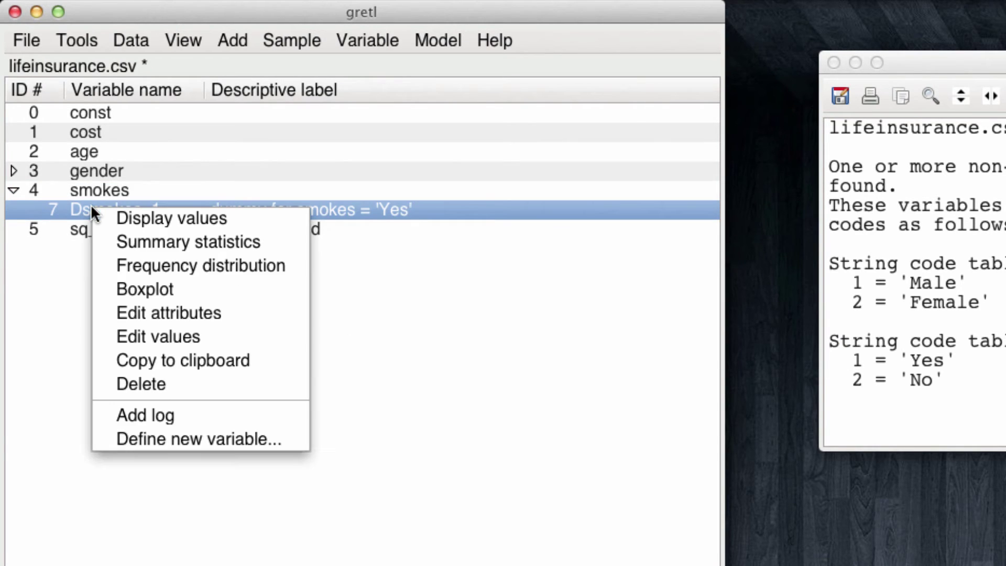
click(157, 313)
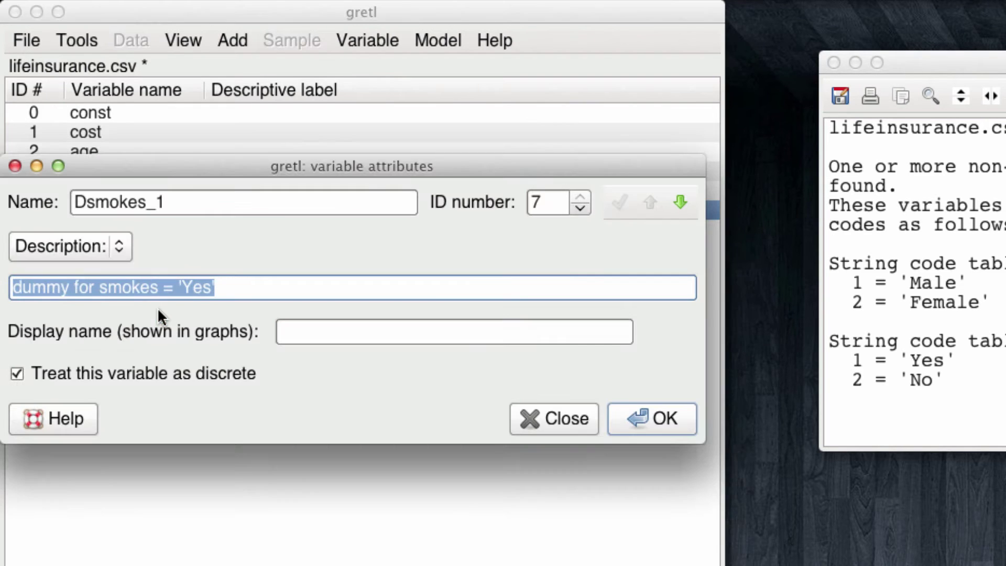
drag(236, 200, 48, 189)
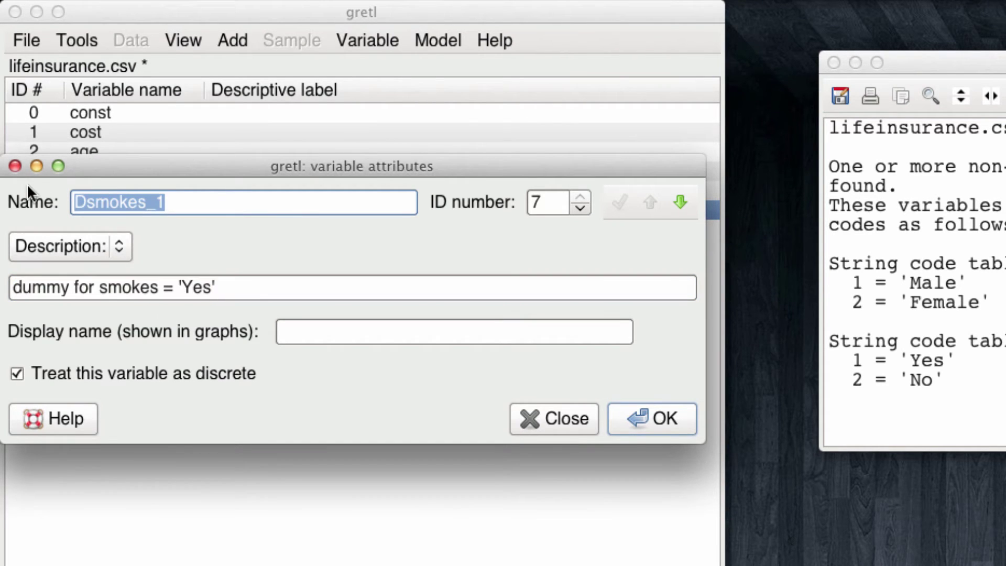
text(ysmo)
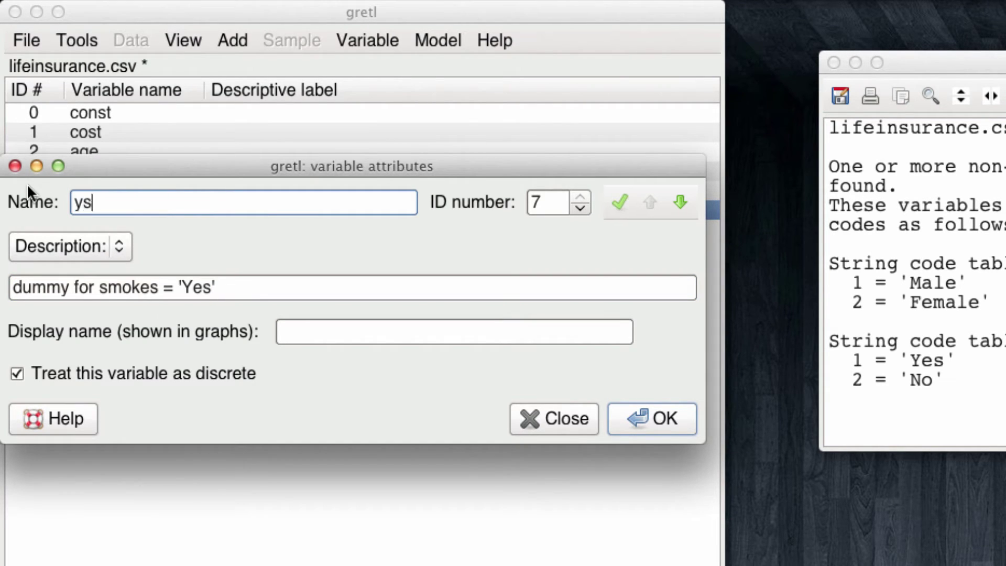
text(ke)
key(Return)
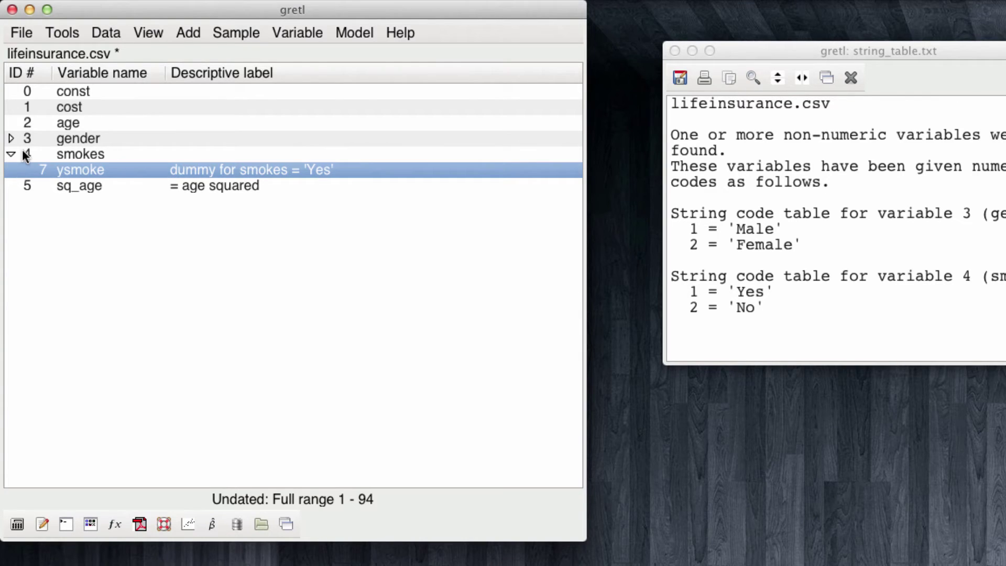
Estimate Model 1: OLS with cost as dependent and age, male, ysmoke as regressors
click(215, 522)
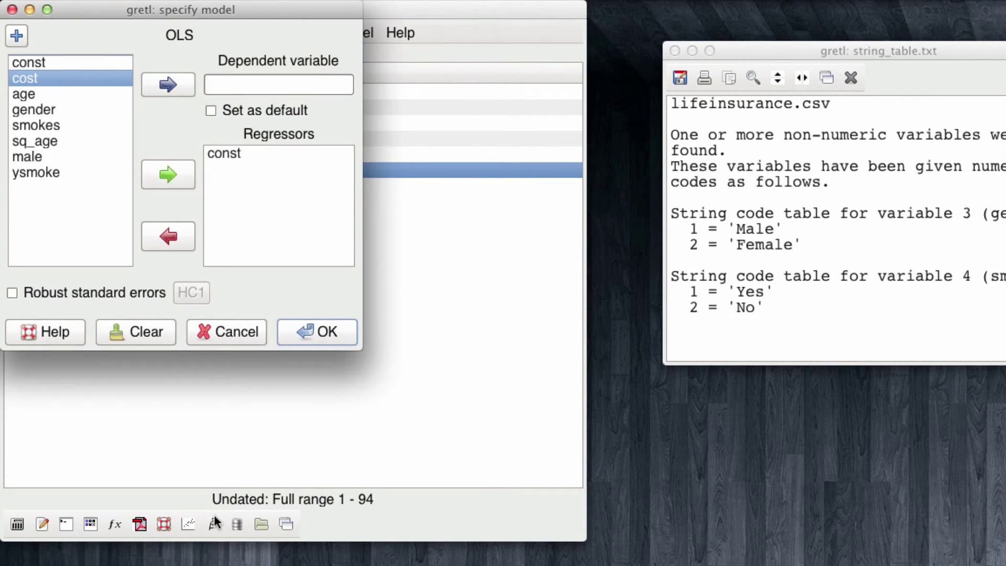
click(170, 84)
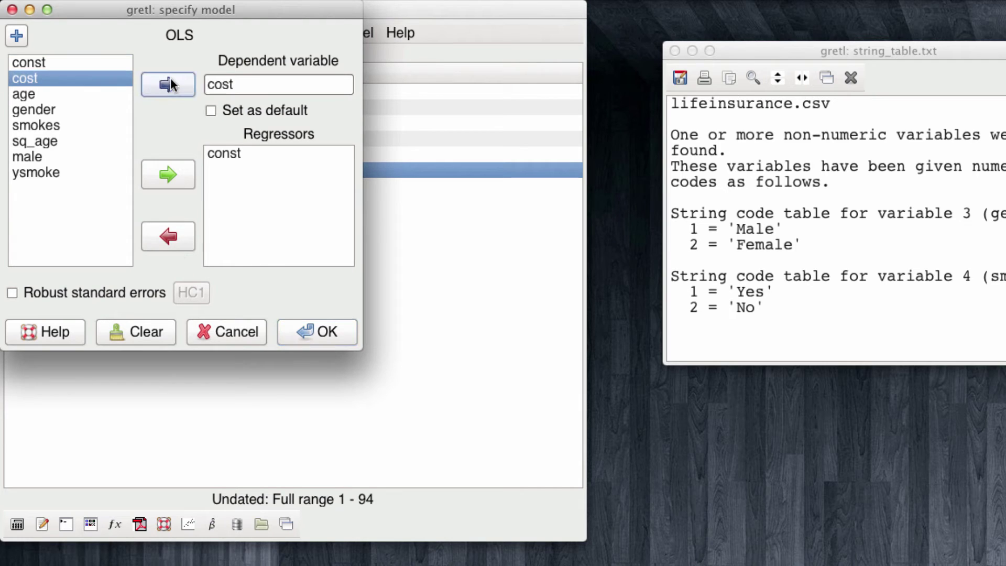
click(46, 96)
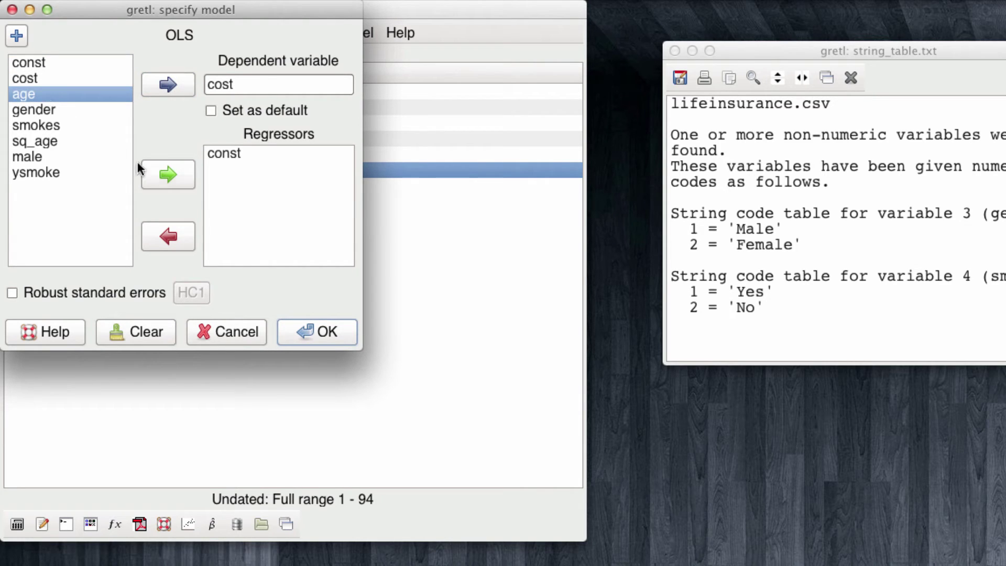
click(164, 175)
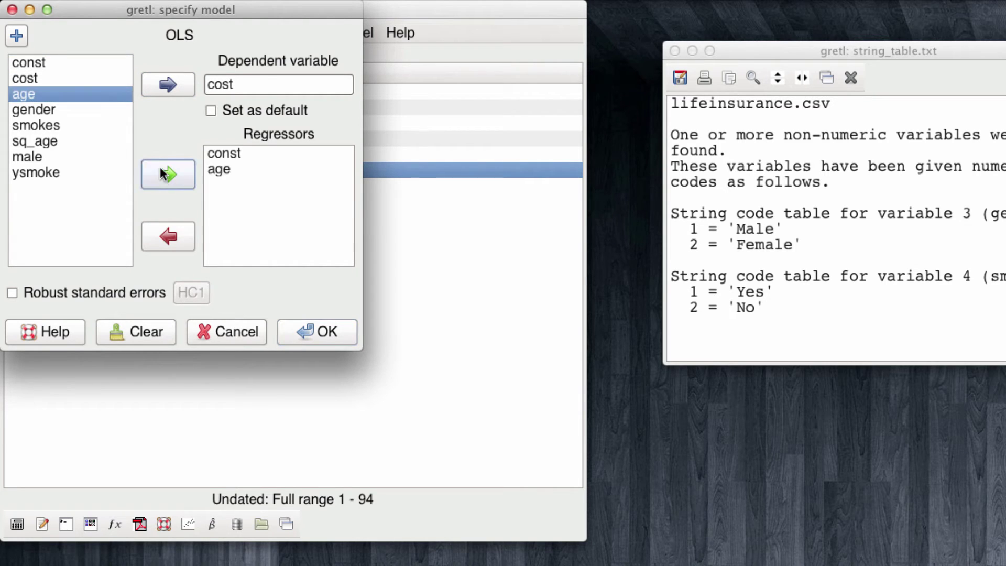
click(59, 140)
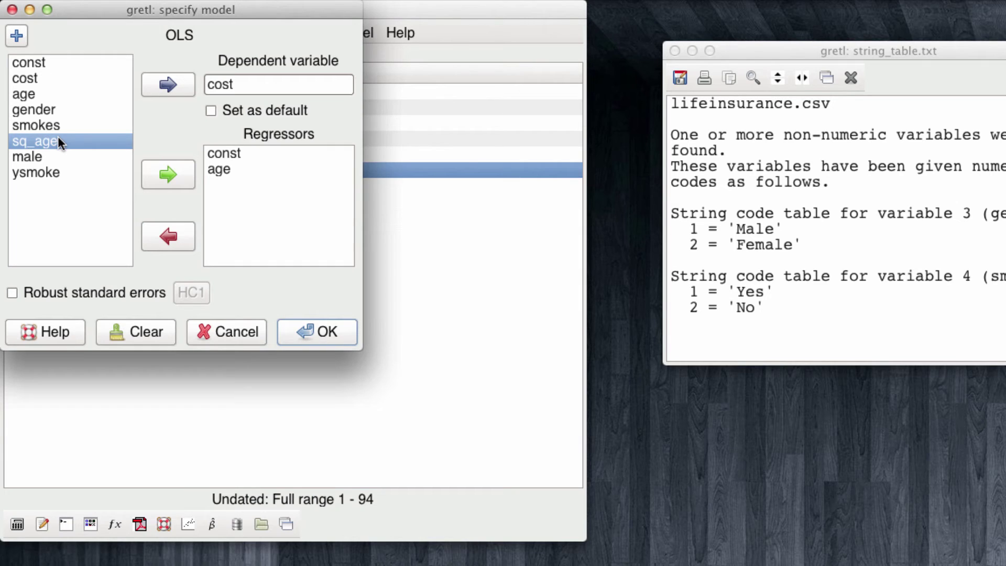
click(45, 157)
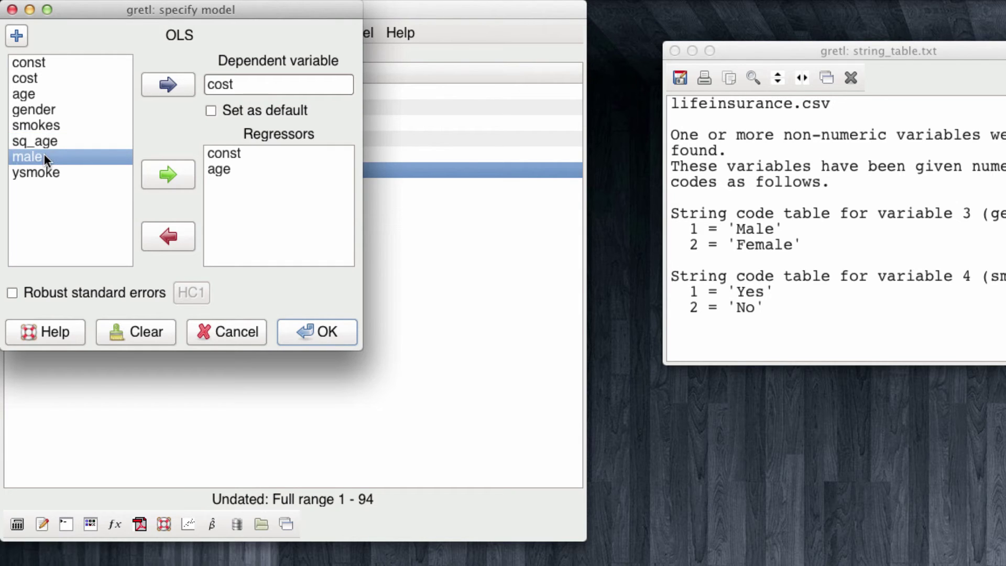
click(166, 176)
click(48, 172)
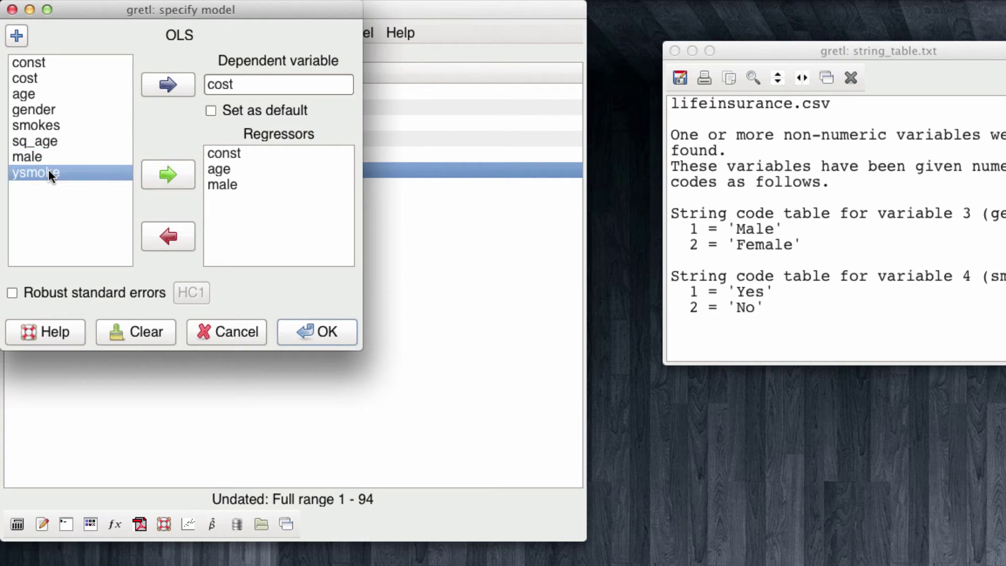
click(161, 173)
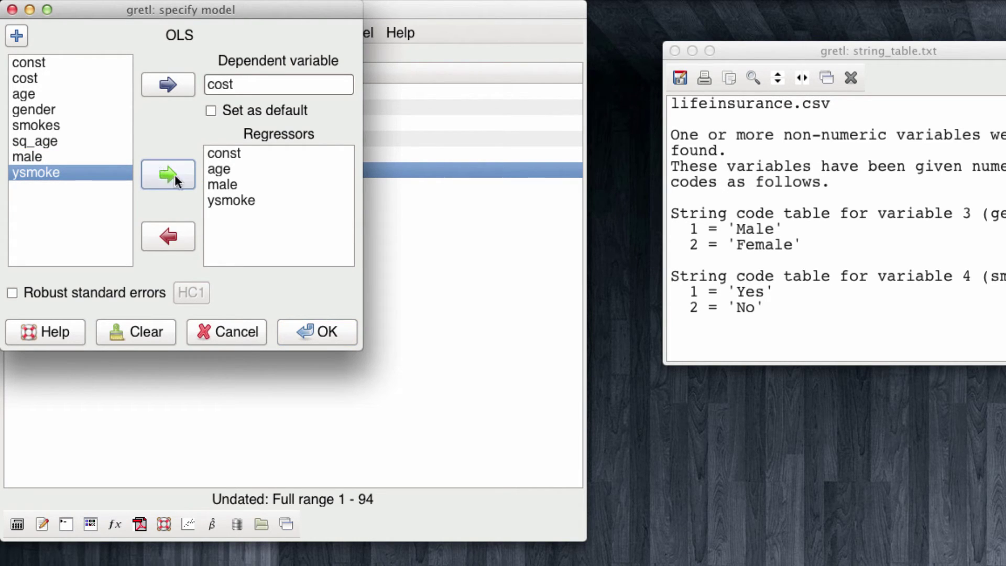
click(309, 331)
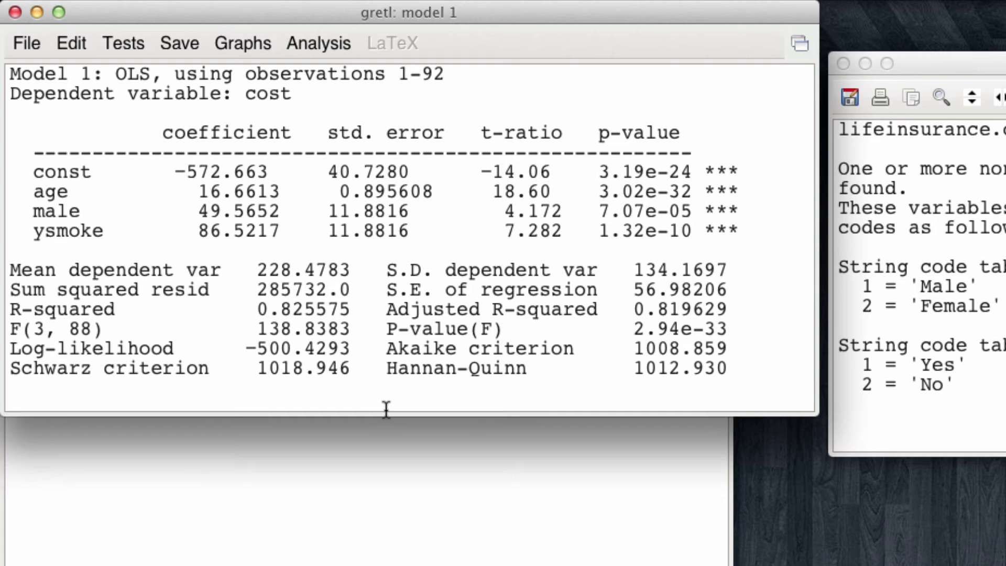
Run a static forecast of cost from Model 1 for observations 93 to 94
click(303, 44)
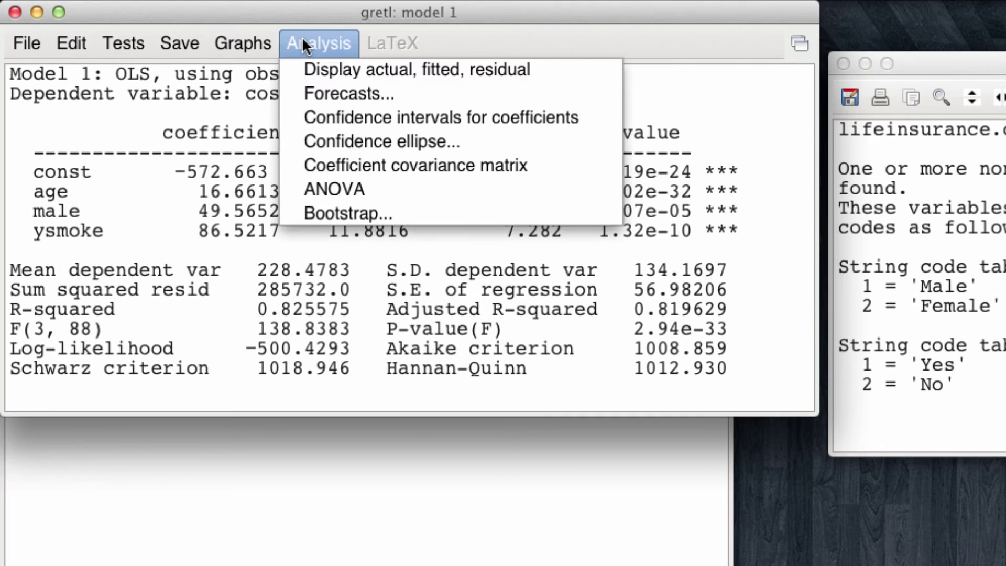
click(322, 93)
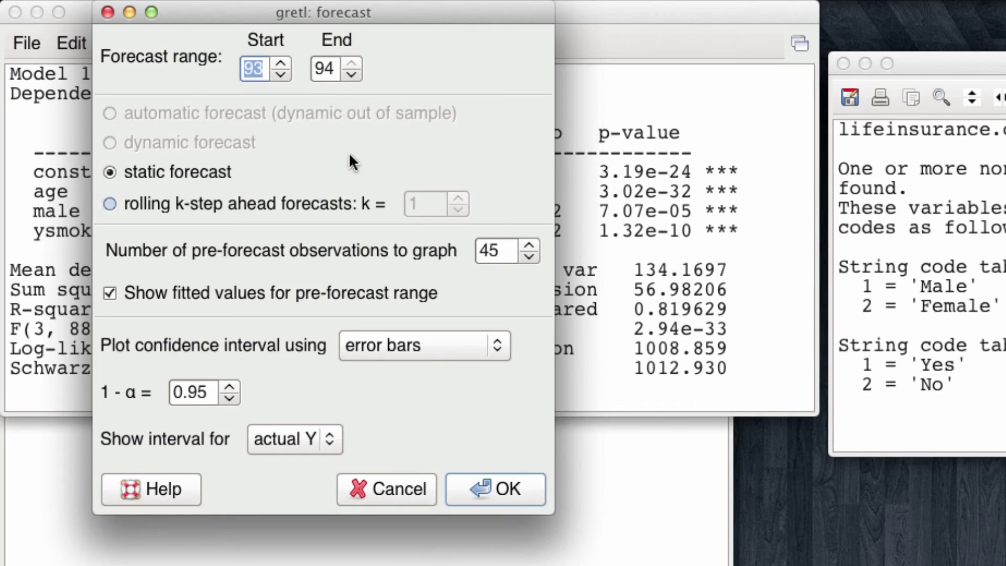
click(517, 489)
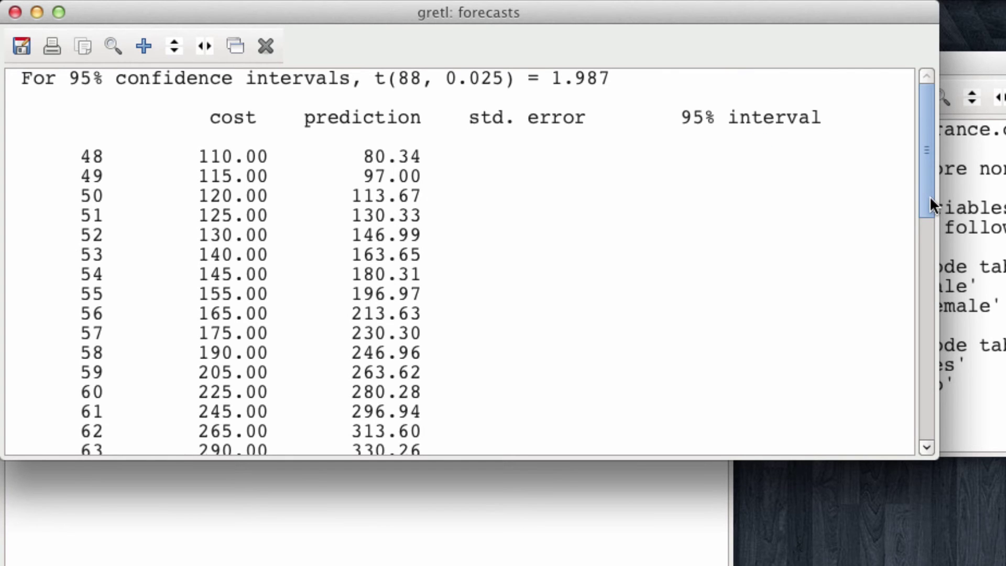
drag(930, 196, 944, 414)
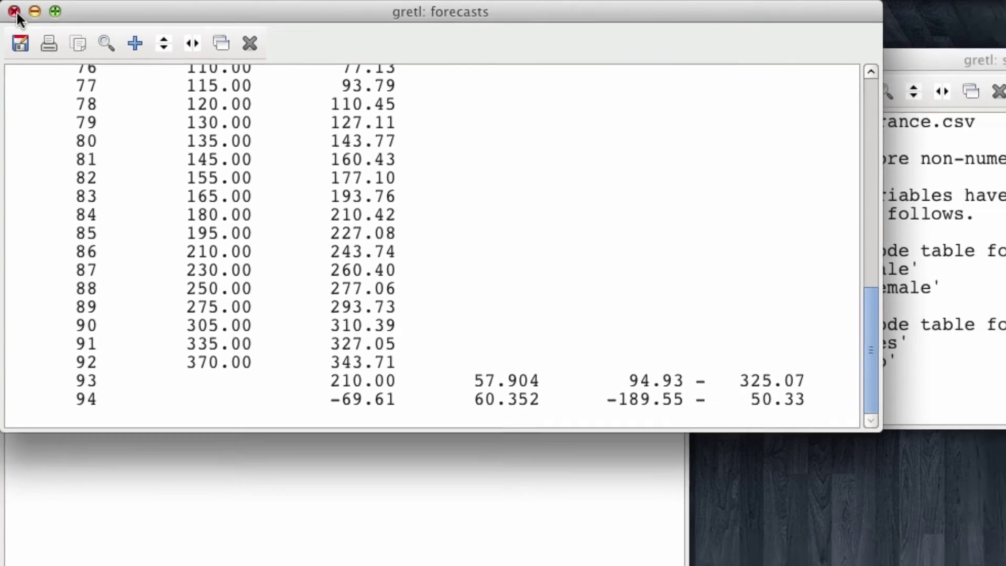
Close the forecast and Model 1 windows, then estimate OLS of cost adding sq_age as regressor
click(16, 11)
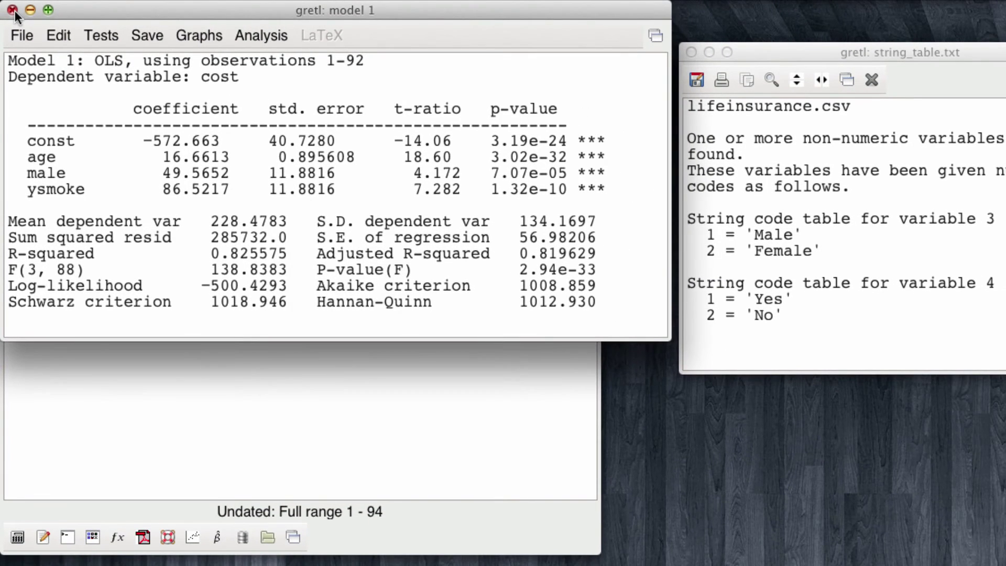
click(12, 10)
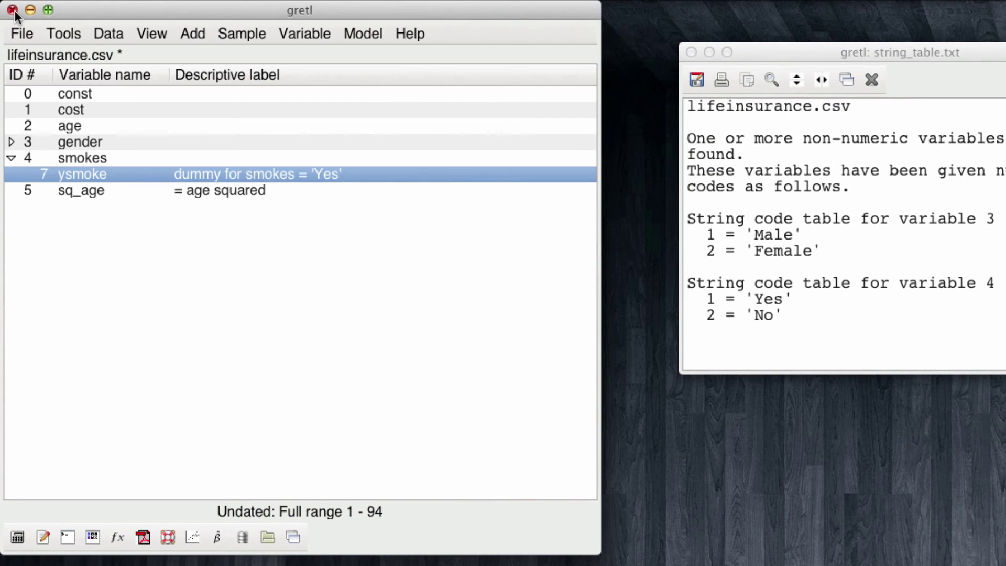
click(217, 537)
click(56, 143)
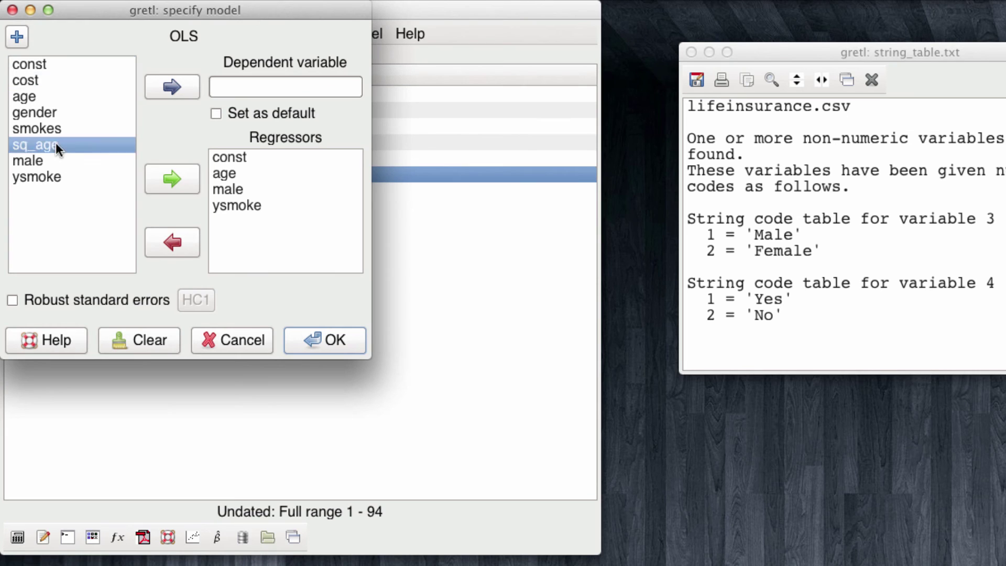
click(183, 178)
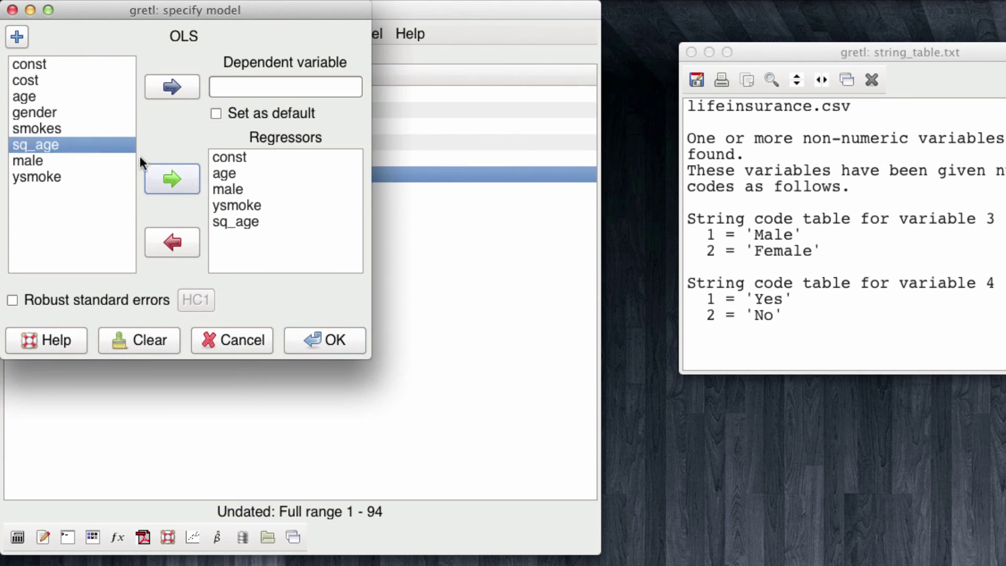
click(31, 79)
click(188, 84)
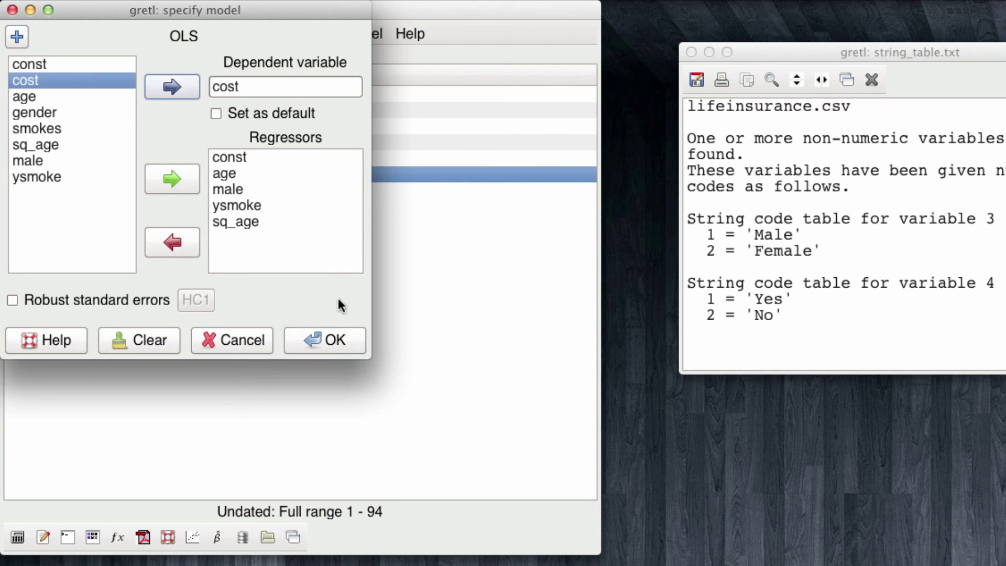
click(344, 335)
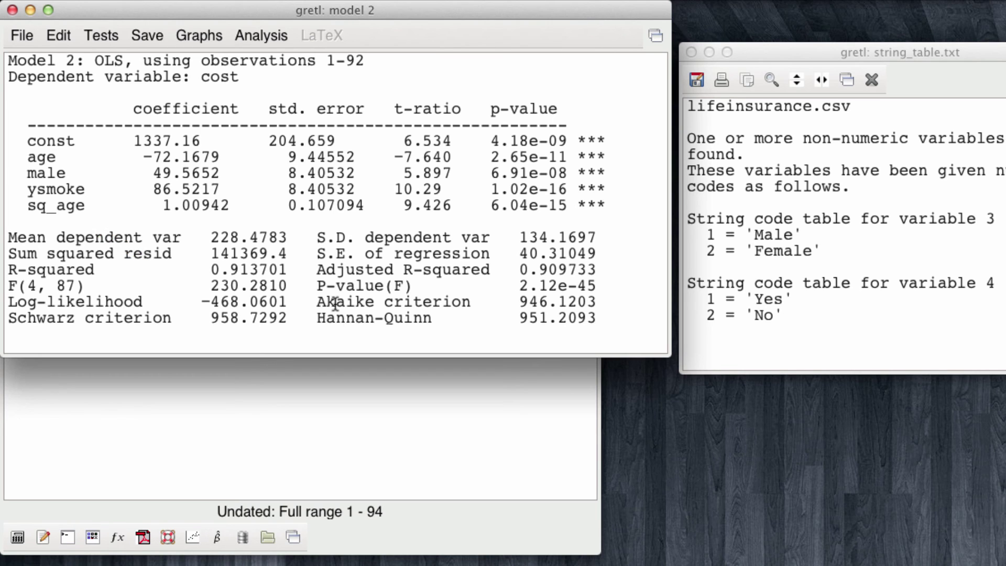
Open Model 2's forecast dialog with range 93 to 94
click(269, 35)
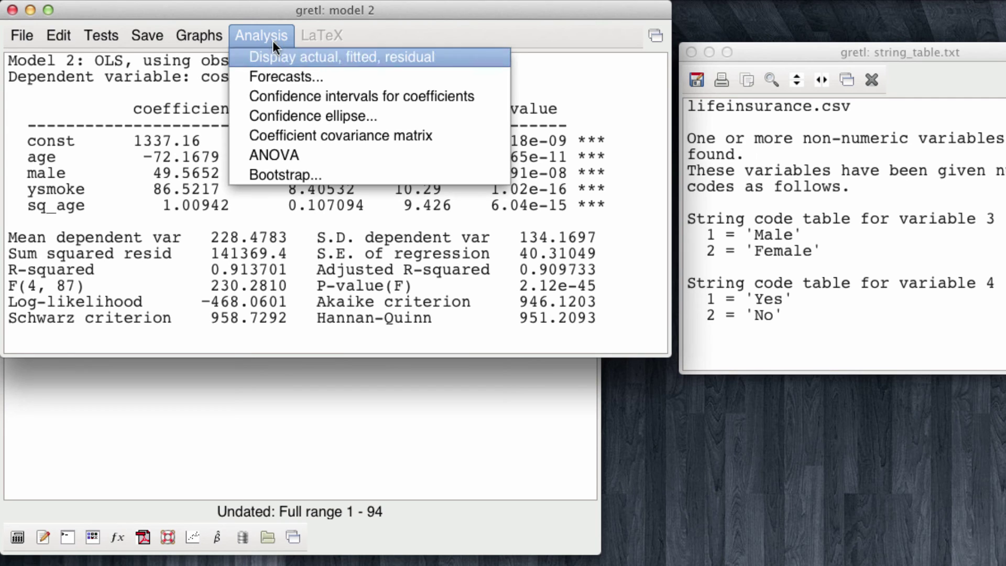
click(280, 77)
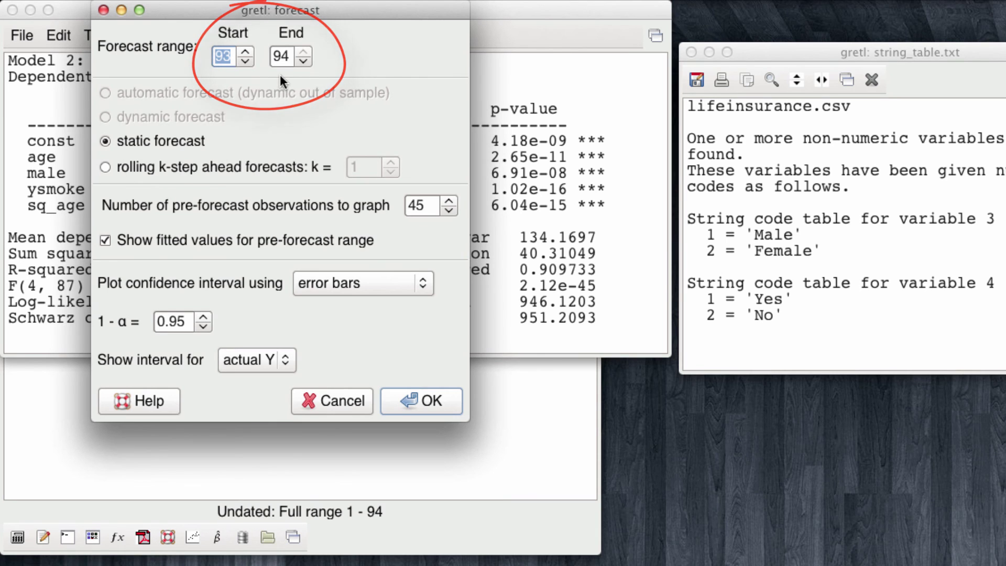
Run the Model 2 forecast and read predictions 165.59 and 250.38 for observations 93–94
click(435, 411)
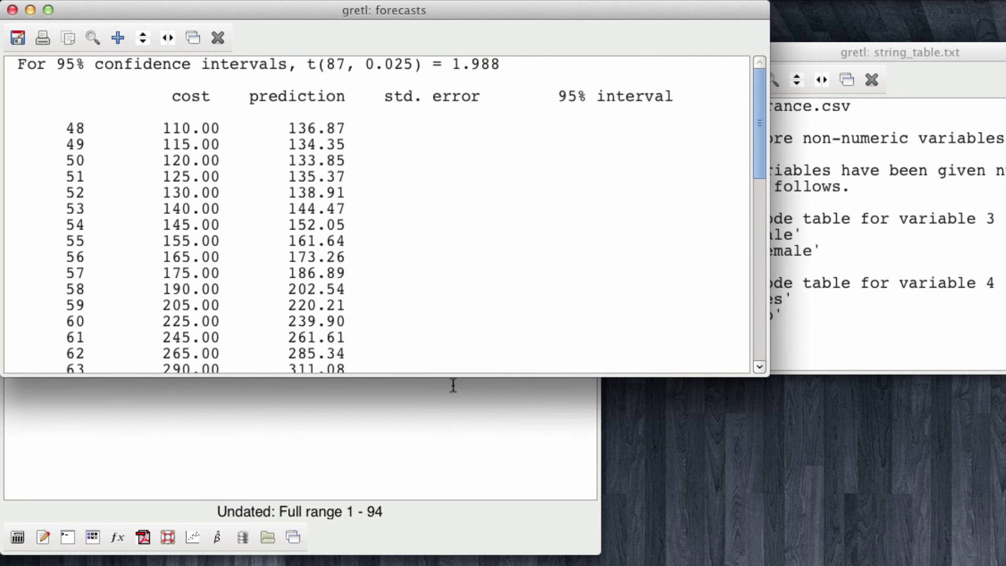
drag(758, 82, 753, 299)
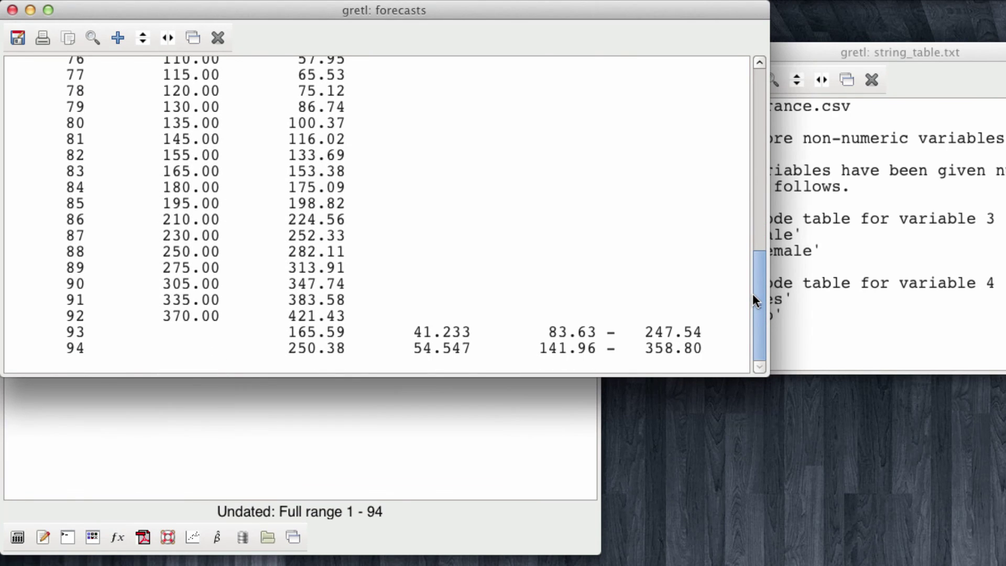